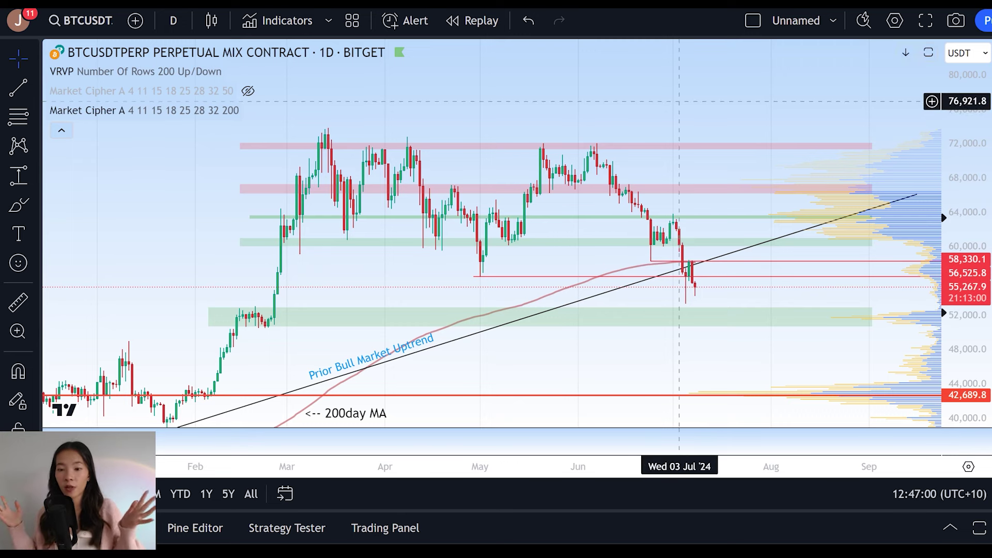
Circle the early July breakdown just below 60,000 on the daily chart with the Brush.
left_click(18, 205)
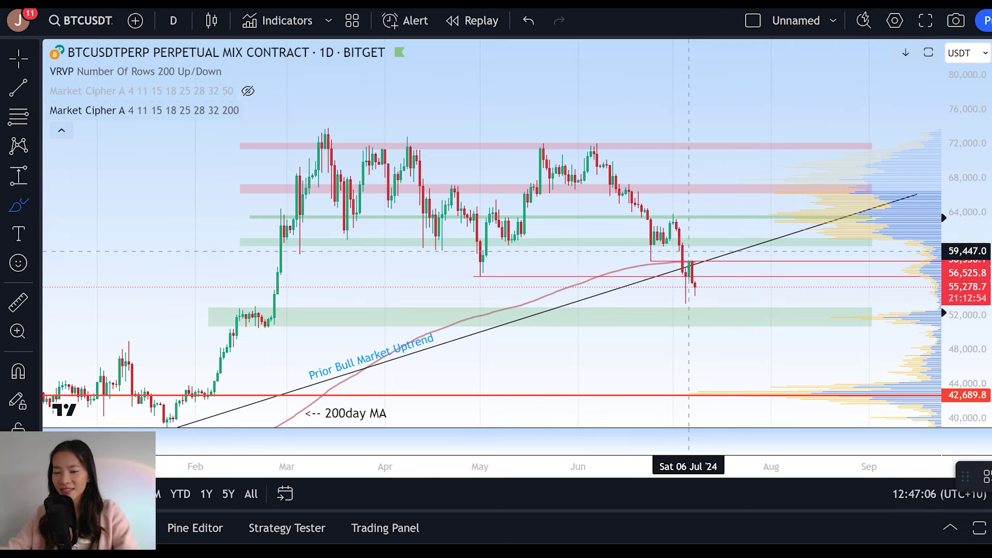
left_click_drag(686, 244, 687, 238)
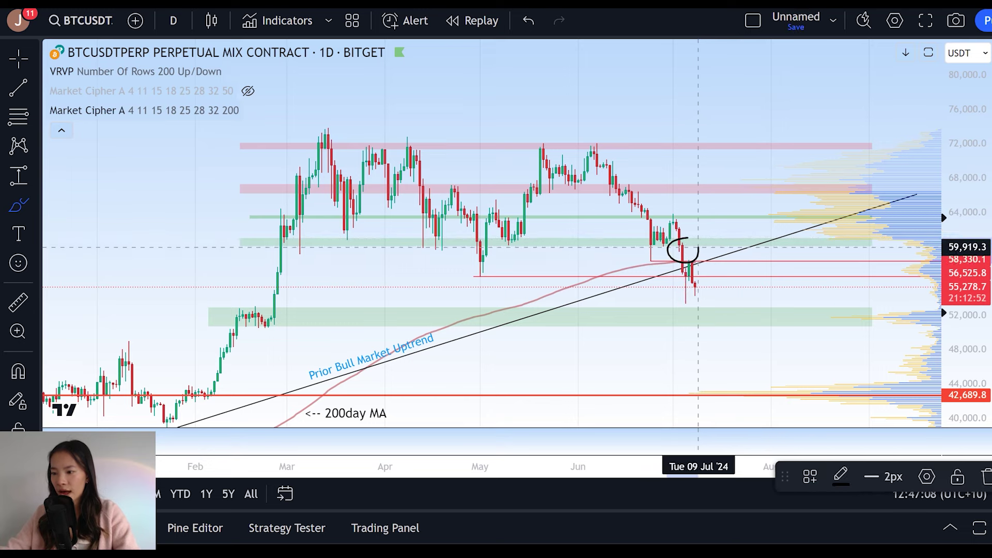
Brush lines along the range's 60,000 support and 72,000 resistance with a zigzag between them, and undo these strokes.
left_click_drag(239, 248, 856, 245)
left_click_drag(249, 143, 838, 145)
mouse_move(272, 249)
left_mouse_down()
mouse_move(375, 155)
mouse_move(544, 162)
left_mouse_up()
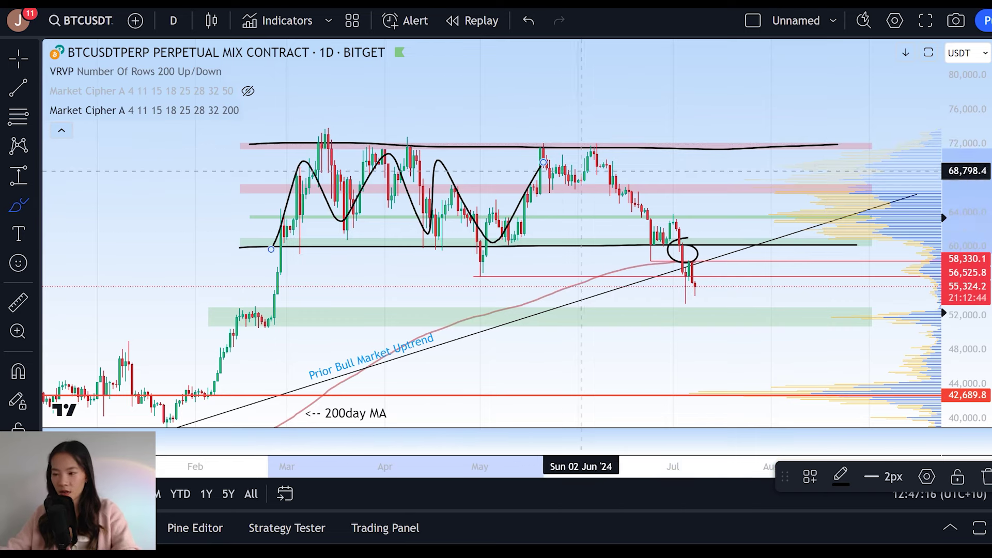
key("ctrl+z")
key("ctrl+z")
key("ctrl+z")
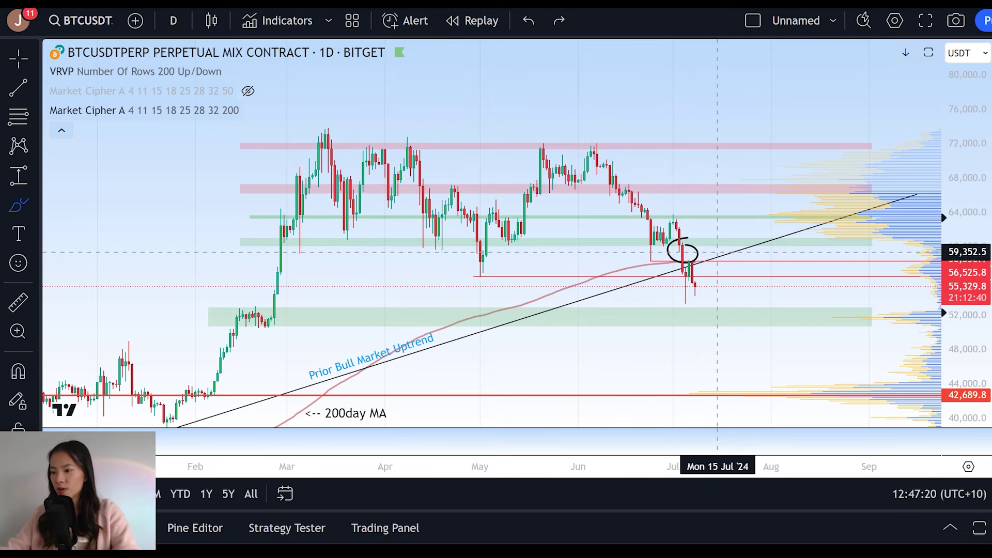
Brush a vertical bracket below 60,000 and mark the thin volume profile area between about 60,000 and 51,000, and undo these marks.
mouse_move(715, 241)
left_mouse_down()
mouse_move(727, 240)
mouse_move(723, 304)
left_mouse_up()
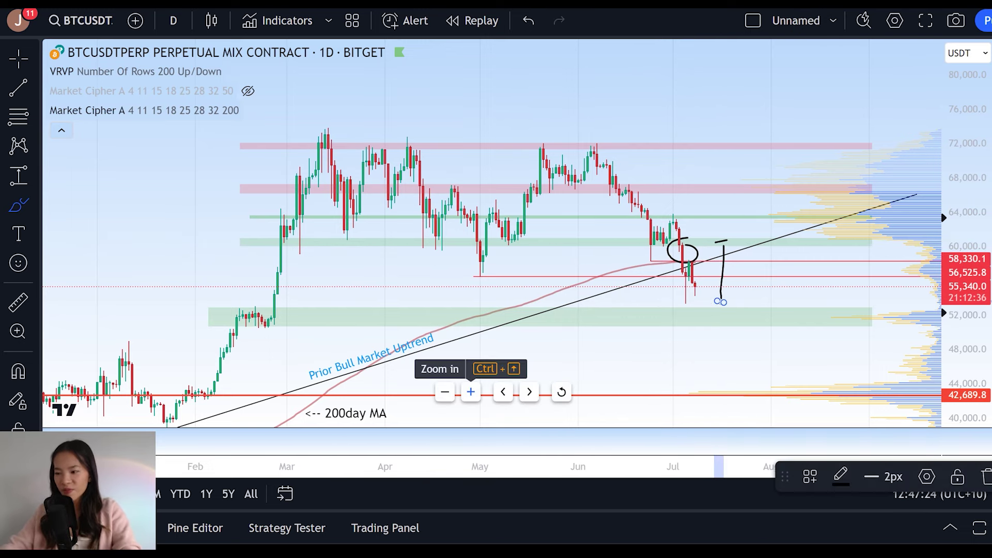
mouse_move(923, 242)
left_mouse_down()
mouse_move(882, 258)
mouse_move(909, 331)
mouse_move(938, 269)
mouse_move(939, 313)
left_mouse_up()
left_click_drag(920, 247, 745, 248)
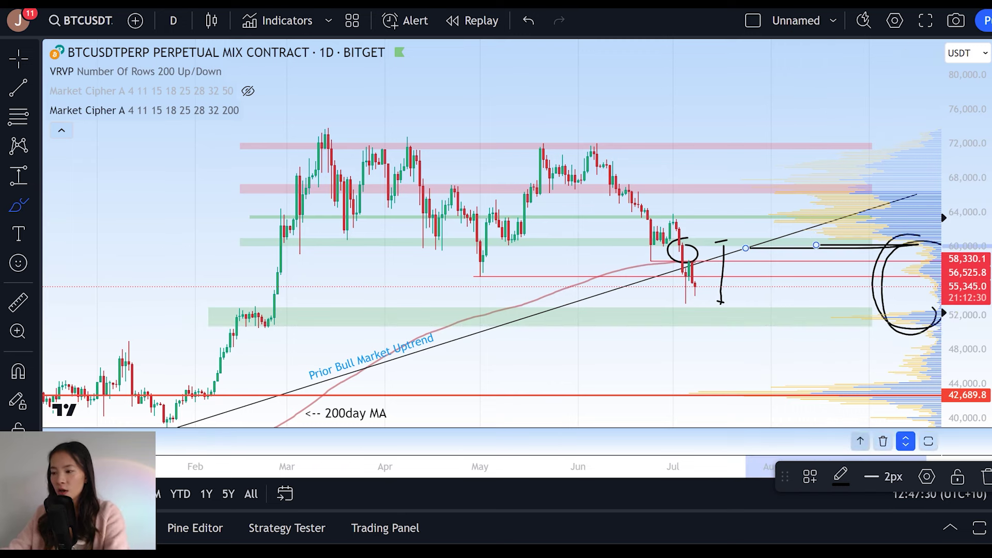
key("ctrl+z")
key("ctrl+z")
key("ctrl+z")
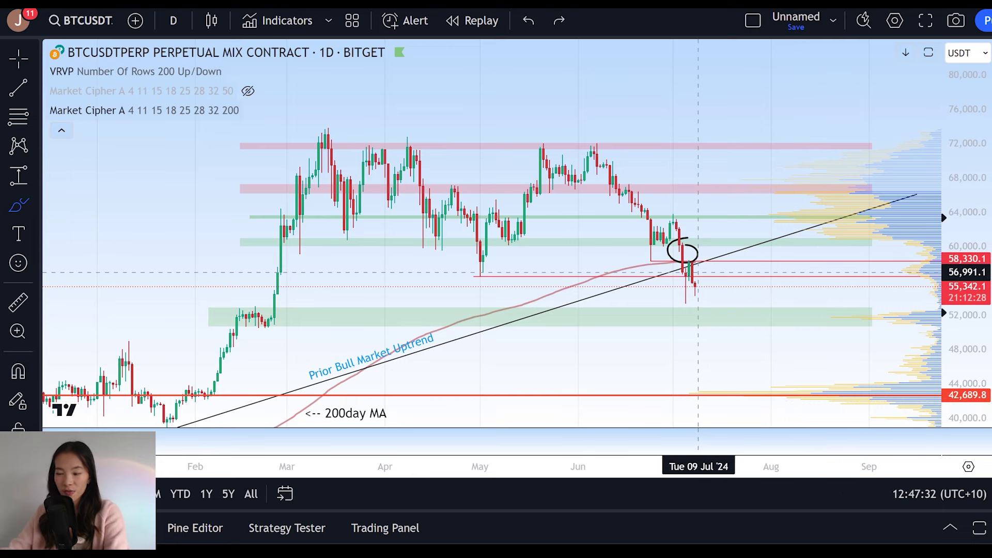
key("ctrl+z")
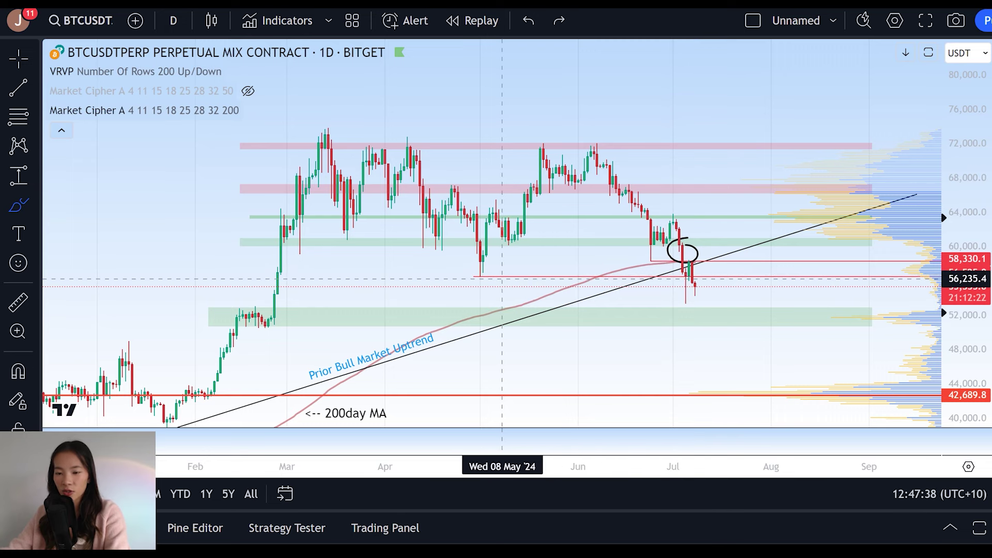
Circle the early May low near 56,500 with the Brush and undo the circle.
left_click(481, 263)
left_click_drag(481, 264, 479, 267)
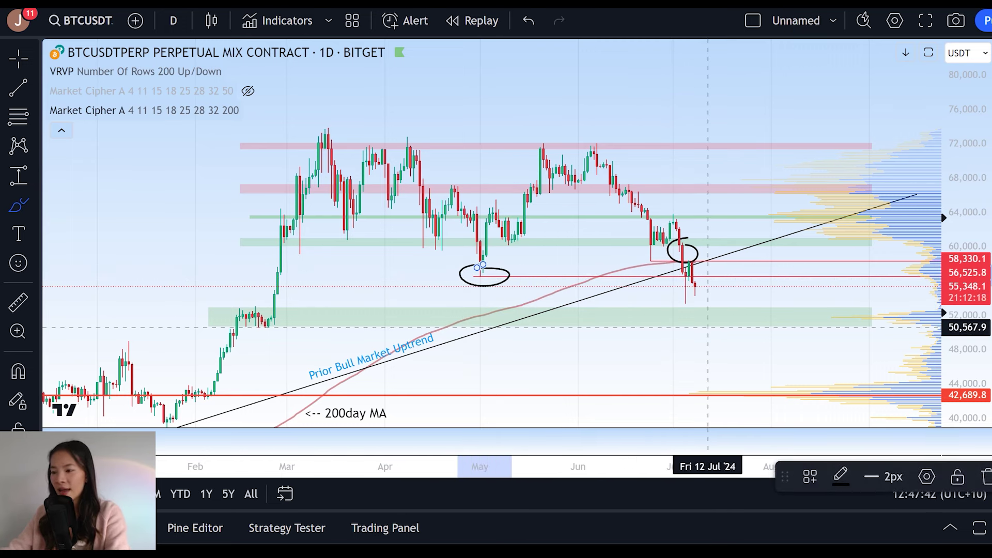
key("ctrl+z")
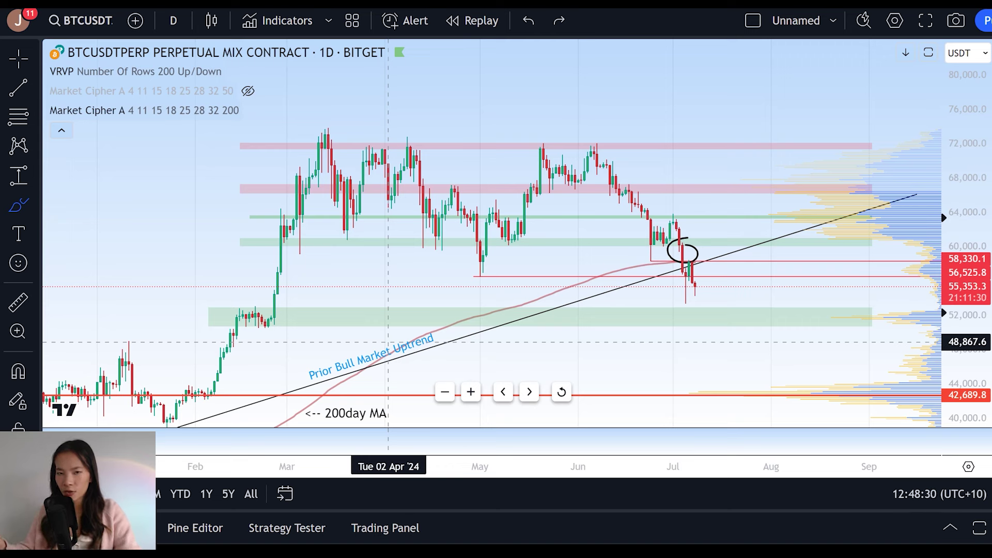
Brush a bracket from about 72,000 down to 55,000, a circle on the June high and an upward arrow, and undo them.
mouse_move(742, 150)
left_mouse_down()
mouse_move(754, 146)
mouse_move(764, 253)
mouse_move(754, 287)
mouse_move(774, 287)
left_mouse_up()
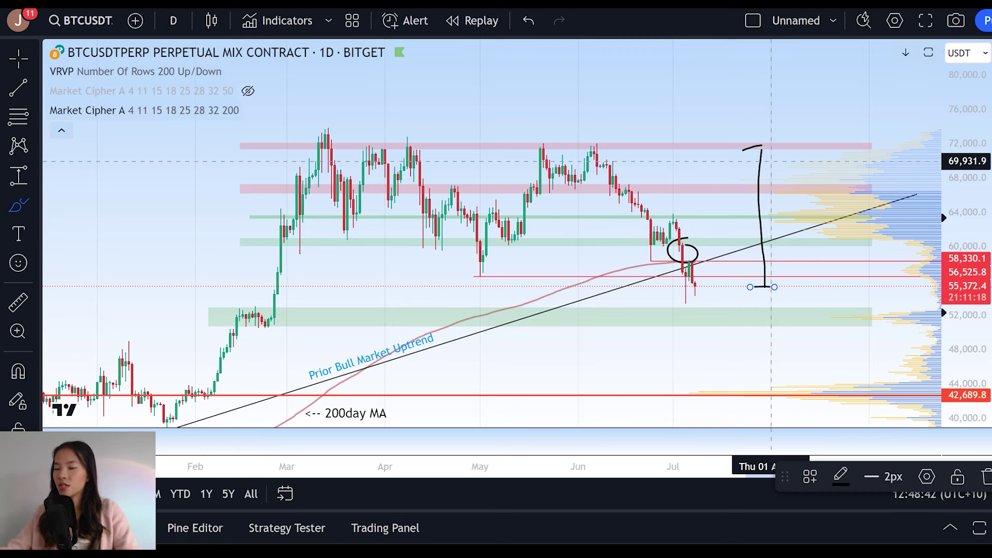
mouse_move(597, 139)
left_mouse_down()
mouse_move(584, 158)
mouse_move(587, 137)
left_mouse_up()
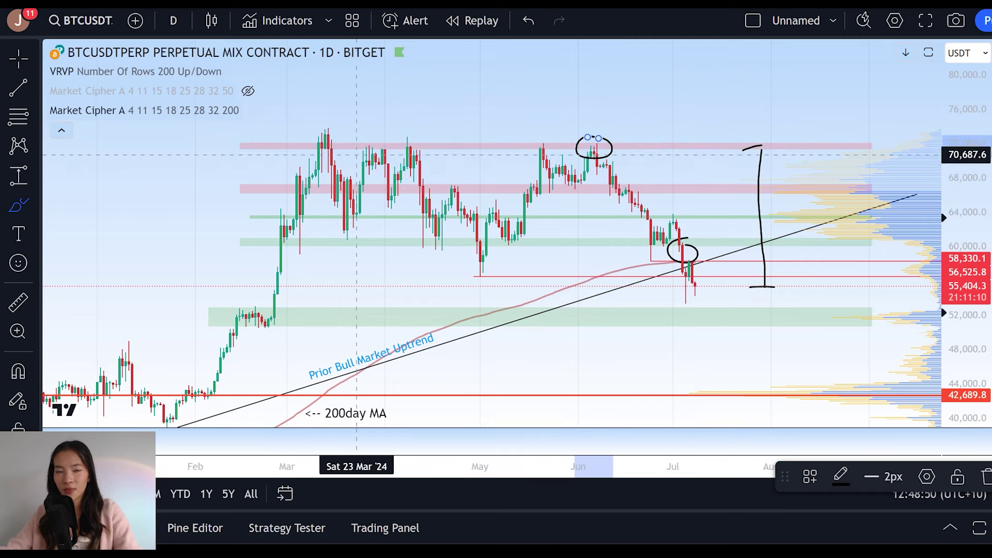
mouse_move(599, 146)
left_mouse_down()
mouse_move(676, 85)
mouse_move(682, 105)
left_mouse_up()
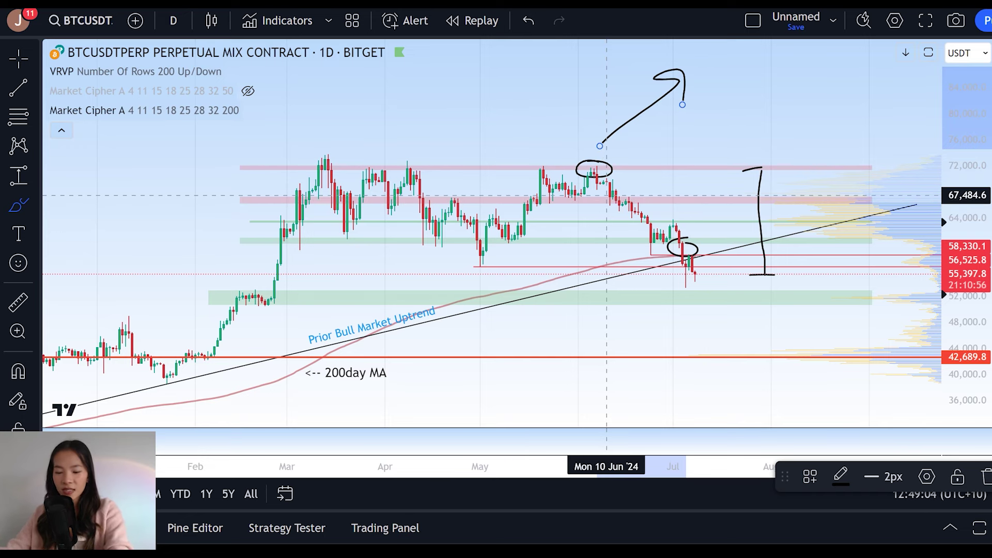
key("ctrl+z")
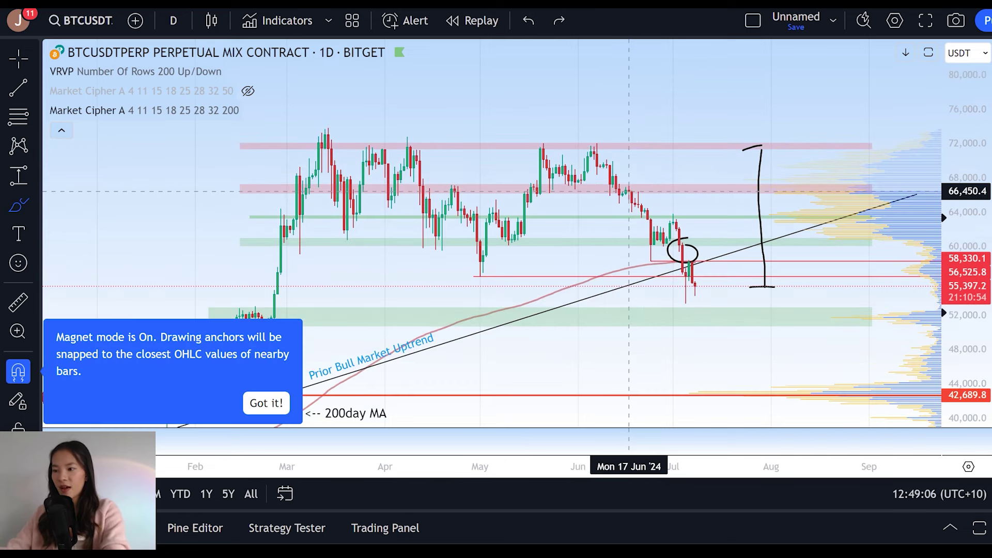
key("ctrl")
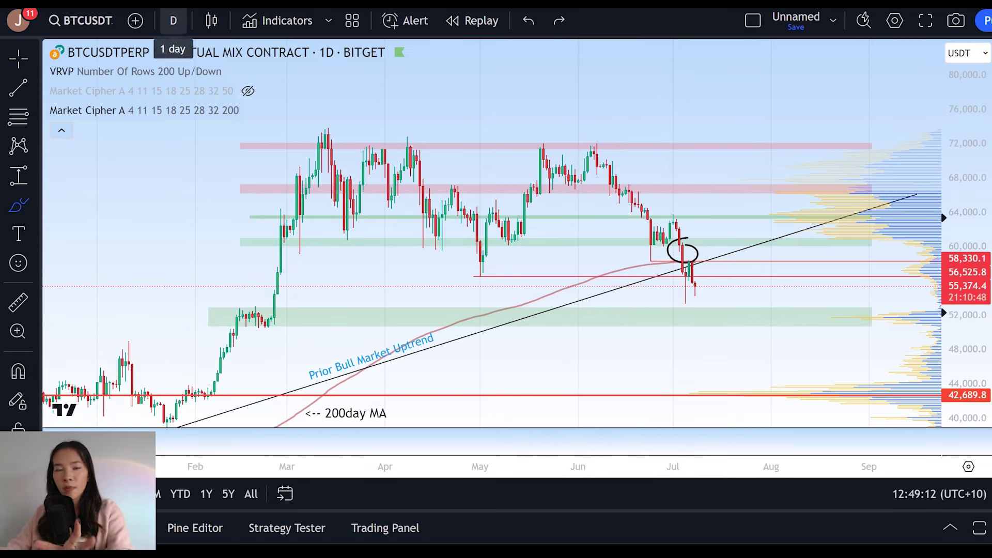
Switch the chart to the 1 week interval and examine the prior bull market uptrend line and the moving average.
left_click(173, 21)
scroll(222, 229, "down", 7)
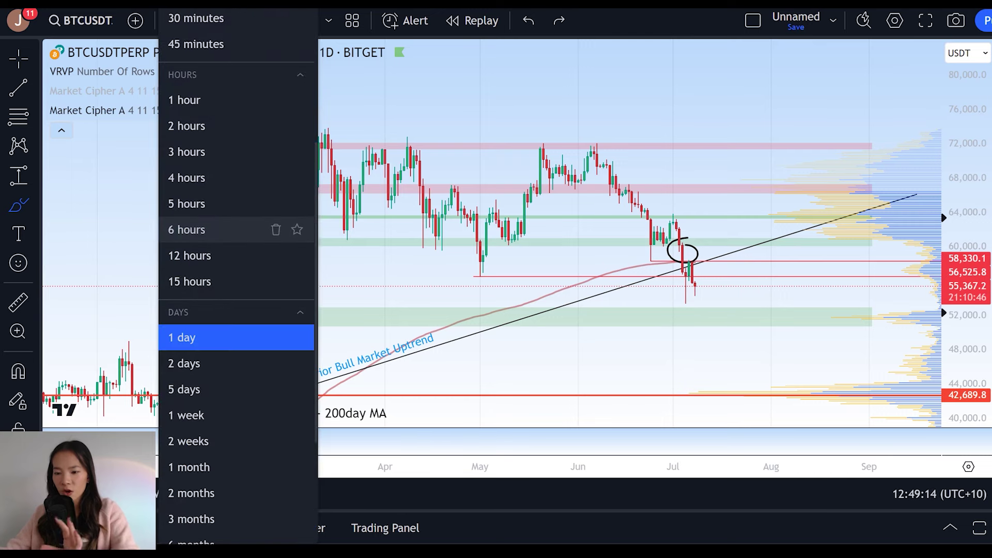
left_click(222, 253)
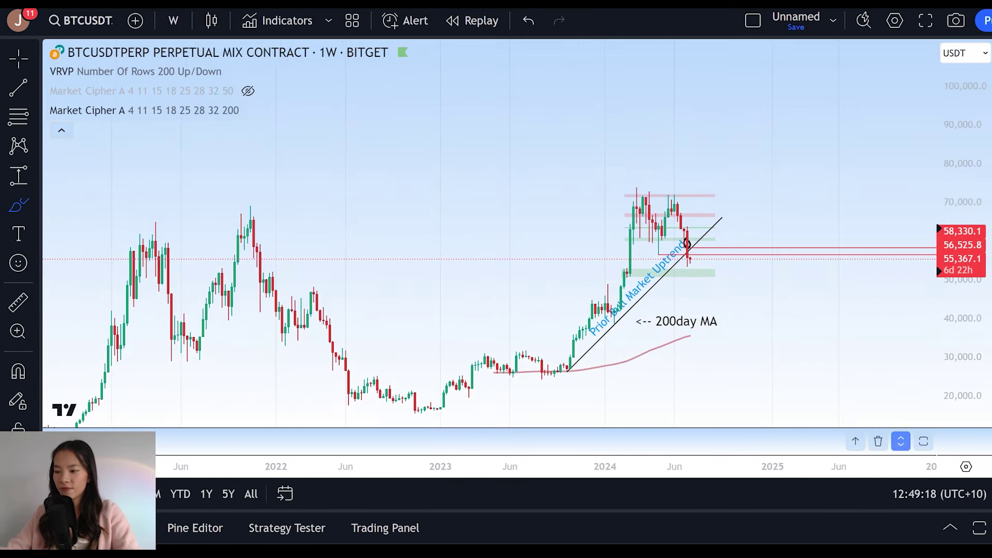
scroll(564, 362, "up", 5)
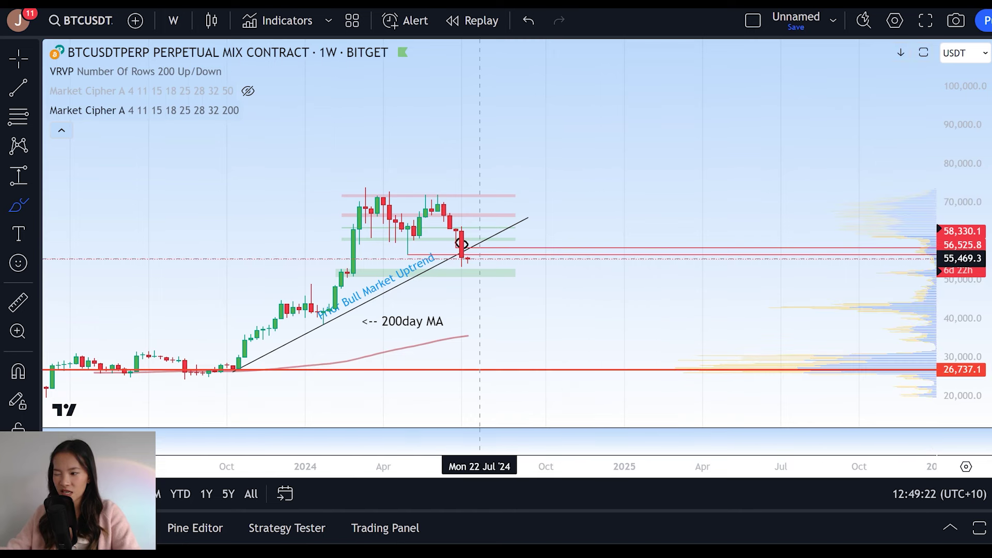
left_click_drag(960, 269, 885, 191)
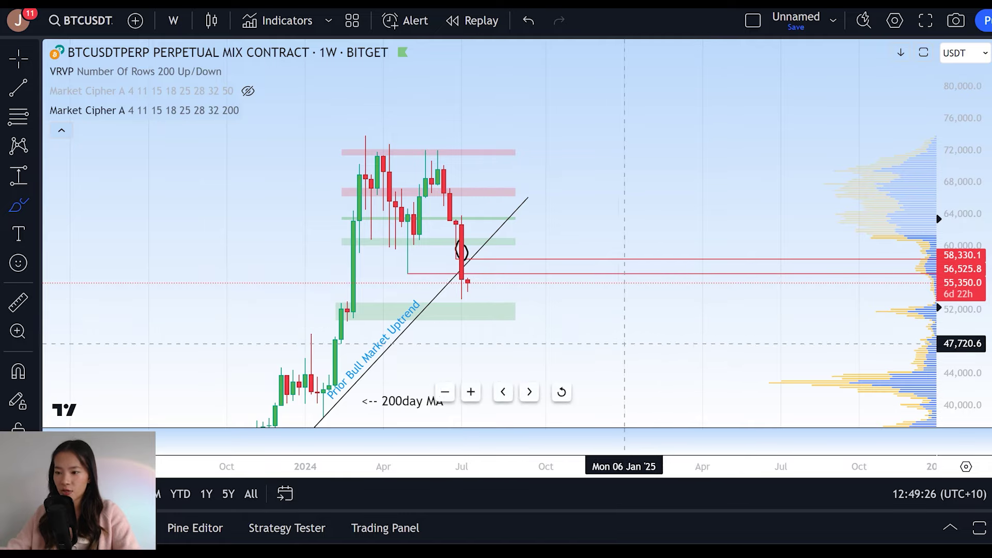
left_click_drag(188, 244, 365, 126)
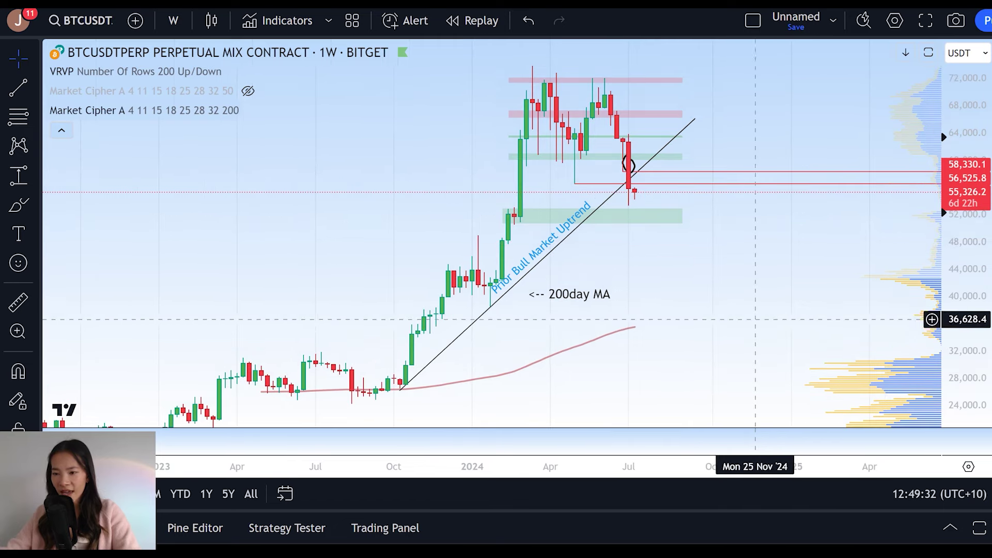
Return the chart to the 1 day interval and show the whole uptrend line with the 200day MA.
left_click(174, 20)
scroll(237, 290, "down", 5)
left_click(186, 337)
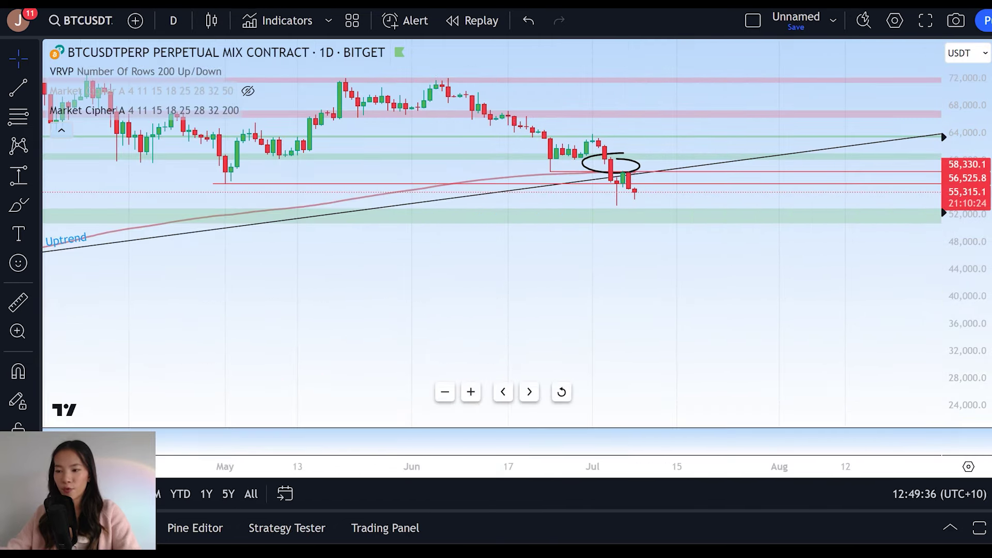
scroll(692, 439, "down", 5)
scroll(693, 439, "down", 5)
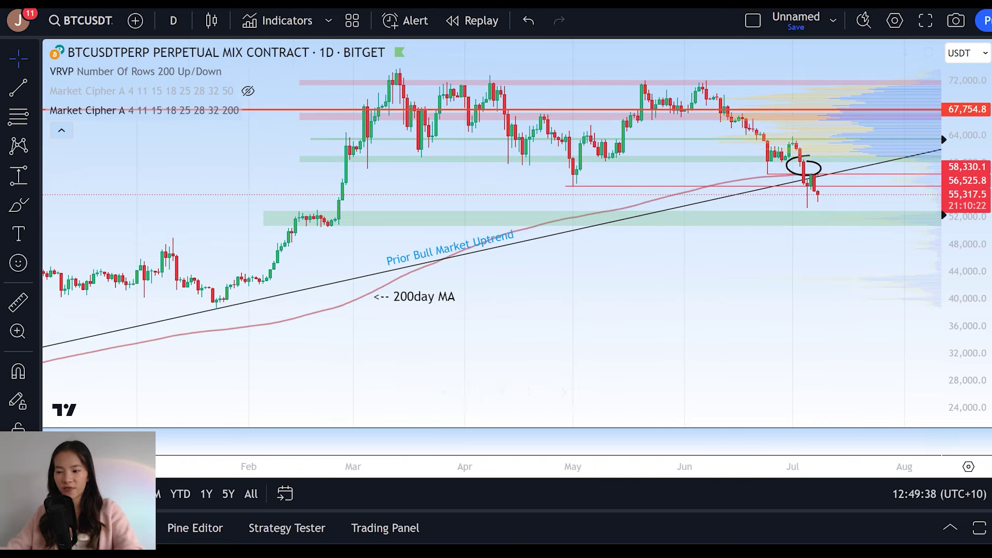
scroll(692, 439, "down", 2)
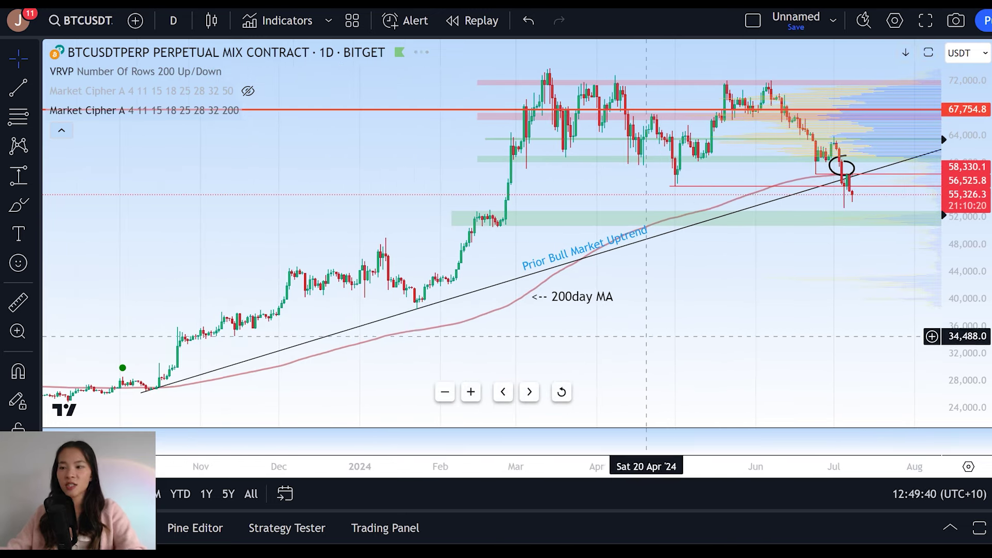
left_click_drag(685, 310, 661, 320)
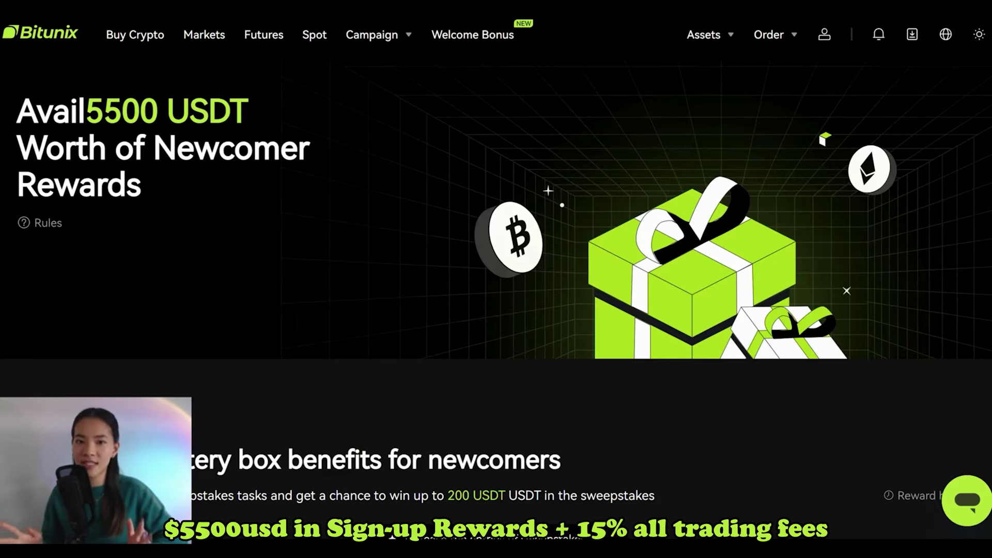
Switch to the Bitunix newcomer rewards page and look through its mystery box, trading task and deposit bonus offers.
scroll(496, 300, "down", 10)
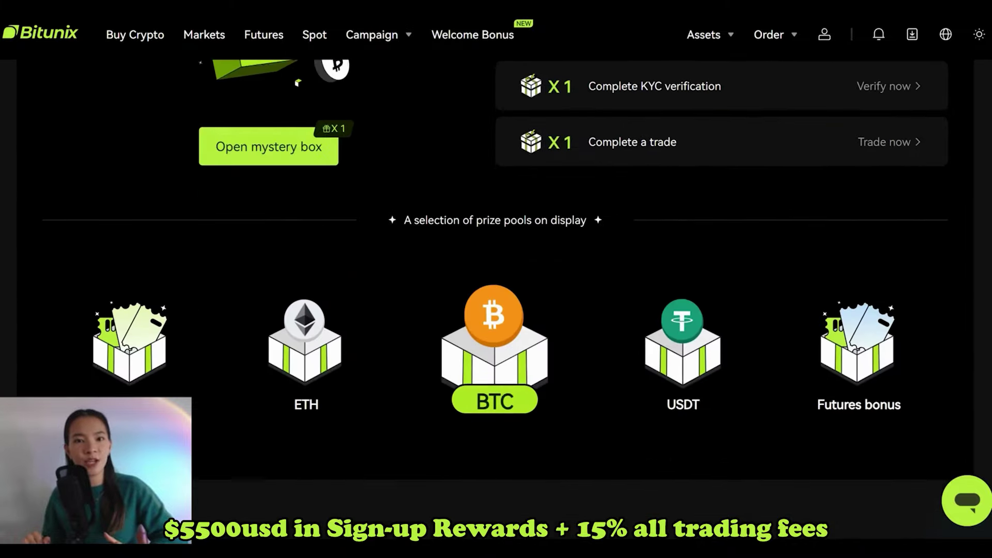
scroll(495, 300, "down", 15)
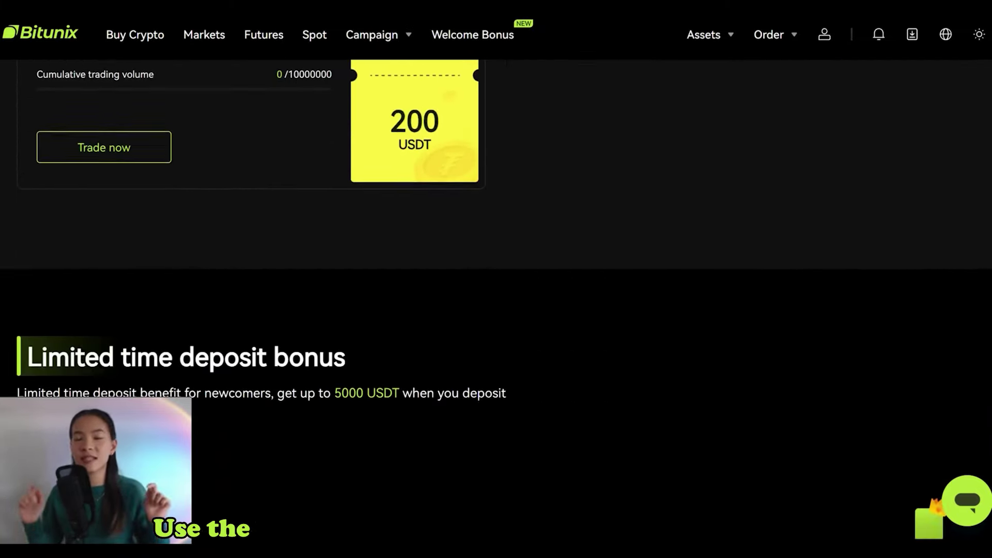
scroll(496, 300, "down", 20)
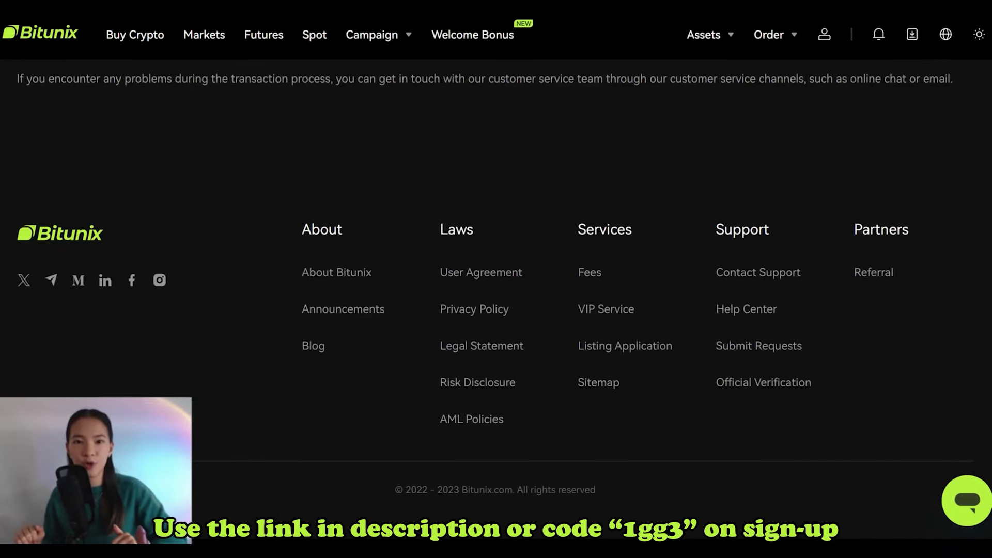
scroll(496, 300, "down", 1)
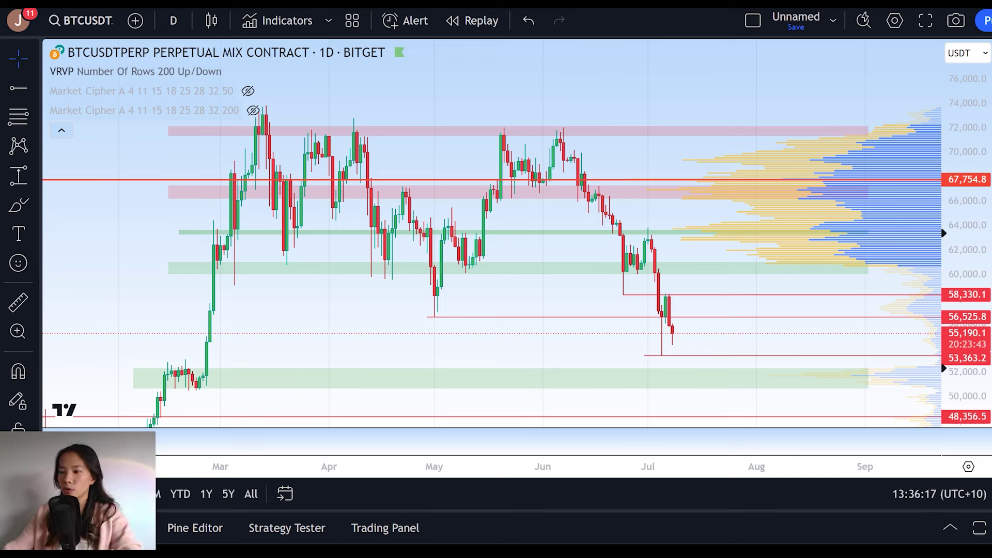
Brush a circle around the July low, a mark on the volume profile beside it, and lines along the February support zone's edges.
left_click(18, 205)
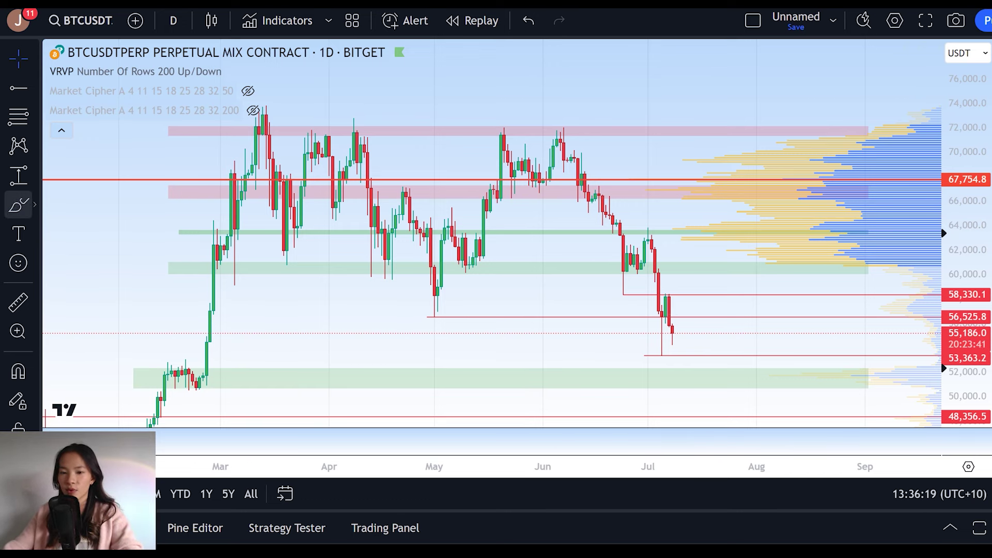
mouse_move(662, 338)
left_mouse_down()
mouse_move(676, 363)
mouse_move(670, 335)
mouse_move(664, 341)
left_mouse_up()
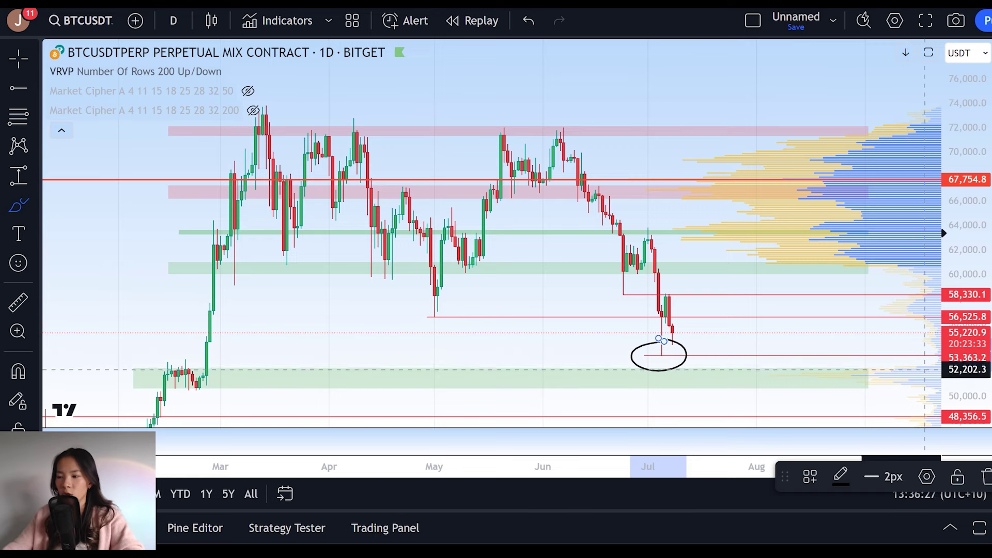
mouse_move(932, 343)
left_mouse_down()
mouse_move(933, 364)
mouse_move(910, 366)
mouse_move(966, 388)
mouse_move(966, 405)
left_mouse_up()
mouse_move(166, 347)
left_mouse_down()
mouse_move(283, 350)
mouse_move(170, 335)
mouse_move(235, 335)
left_mouse_up()
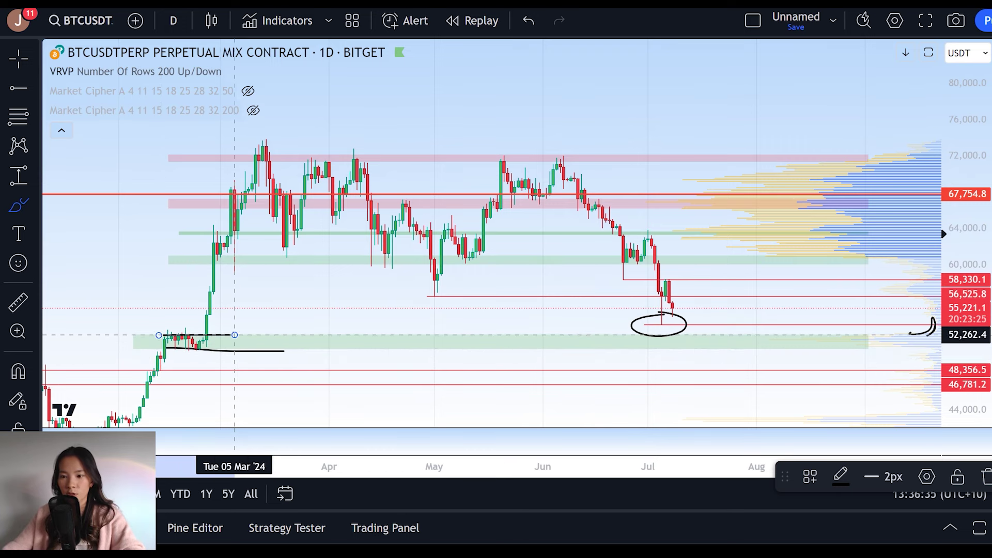
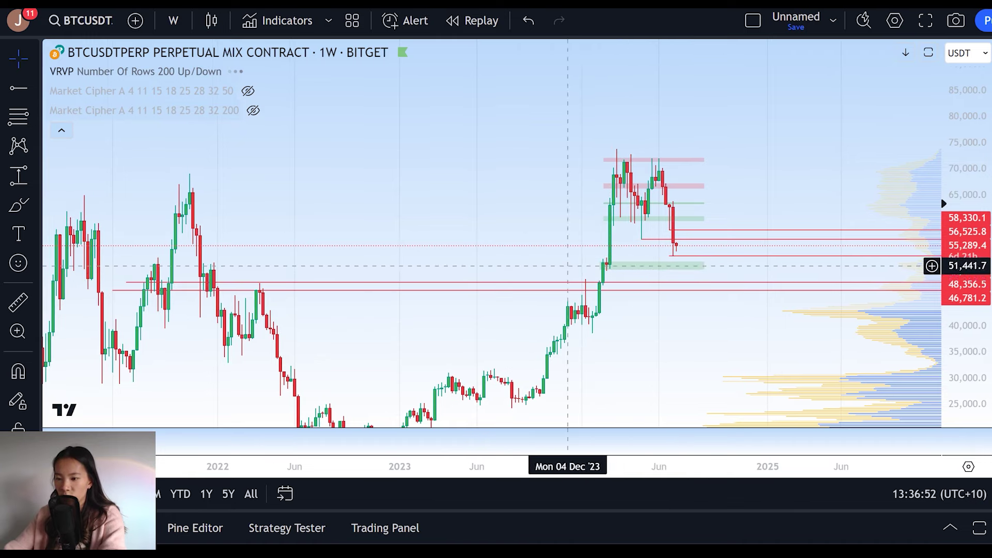
Circle the whole 2024 range and the weekly candles at the lower green zone with the Brush, and undo both circles.
left_click(18, 205)
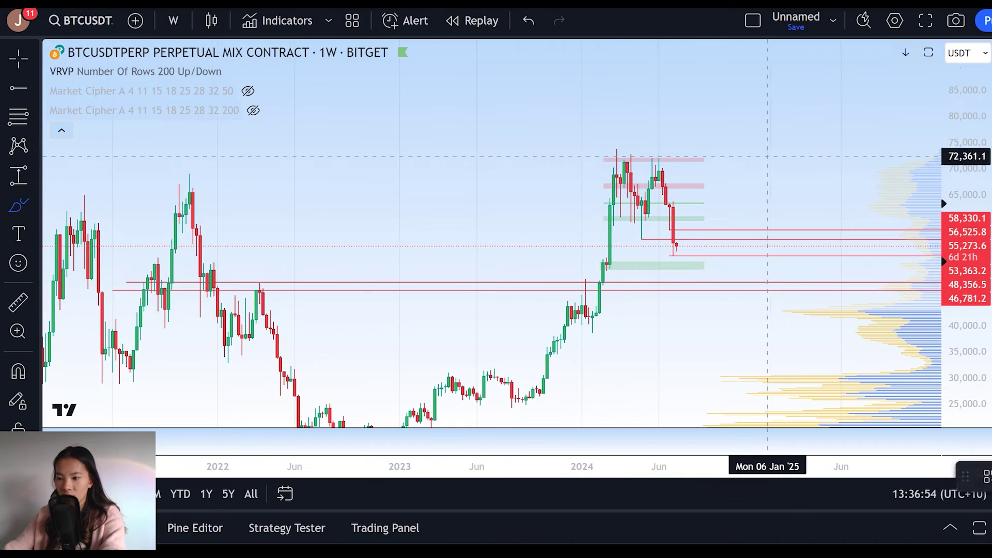
mouse_move(703, 100)
left_mouse_down()
mouse_move(749, 350)
mouse_move(710, 116)
left_mouse_up()
mouse_move(600, 253)
left_mouse_down()
mouse_move(593, 263)
mouse_move(603, 256)
left_mouse_up()
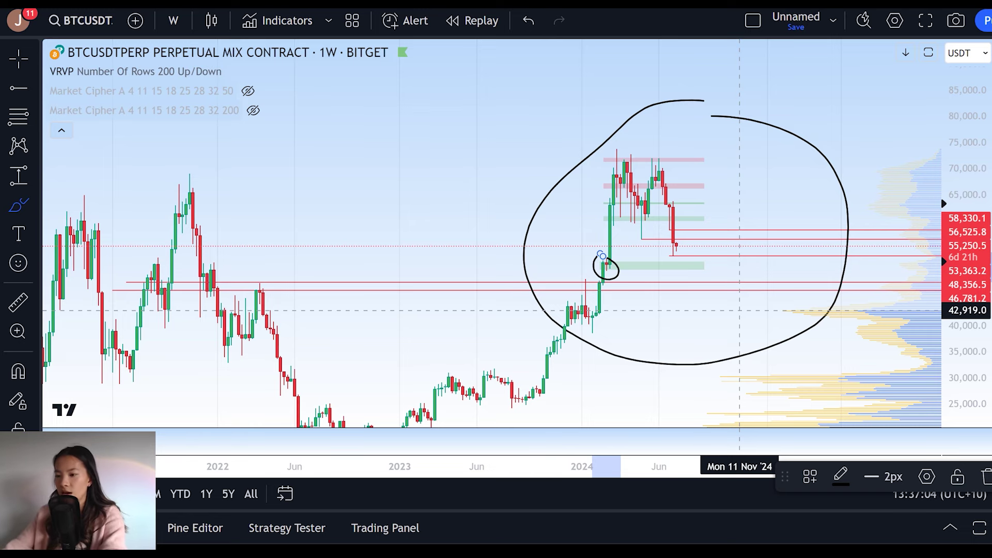
key("ctrl+z")
key("ctrl+z")
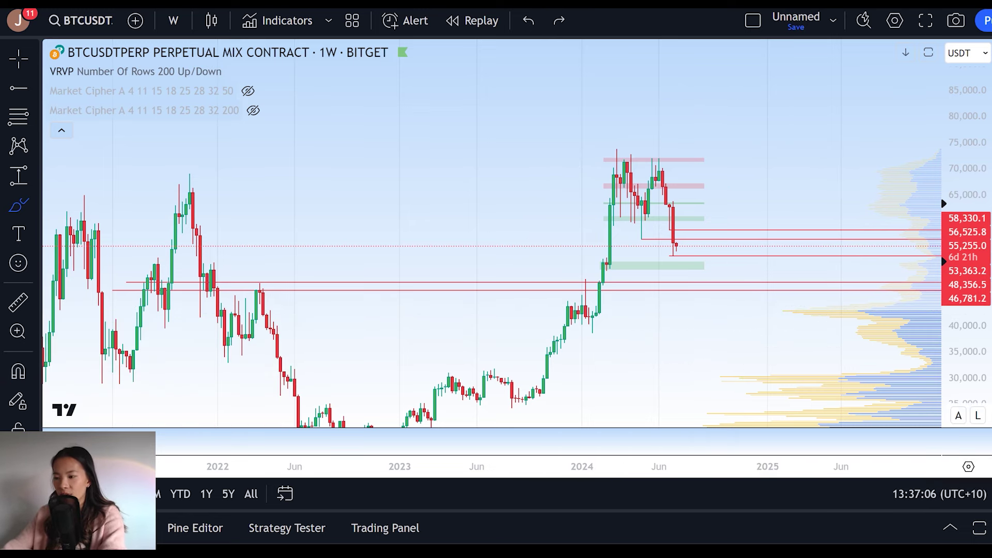
Brush short lines on the volume profile beside the 48,356.5 and 46,781.2 levels, and undo them.
key("Escape")
left_click_drag(269, 209, 283, 164)
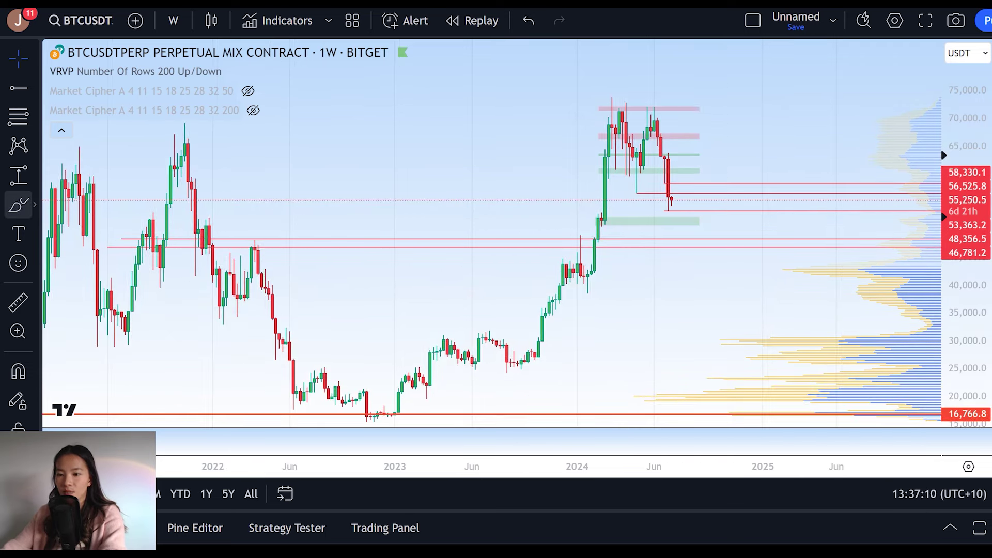
left_click(18, 205)
left_click_drag(904, 246, 847, 233)
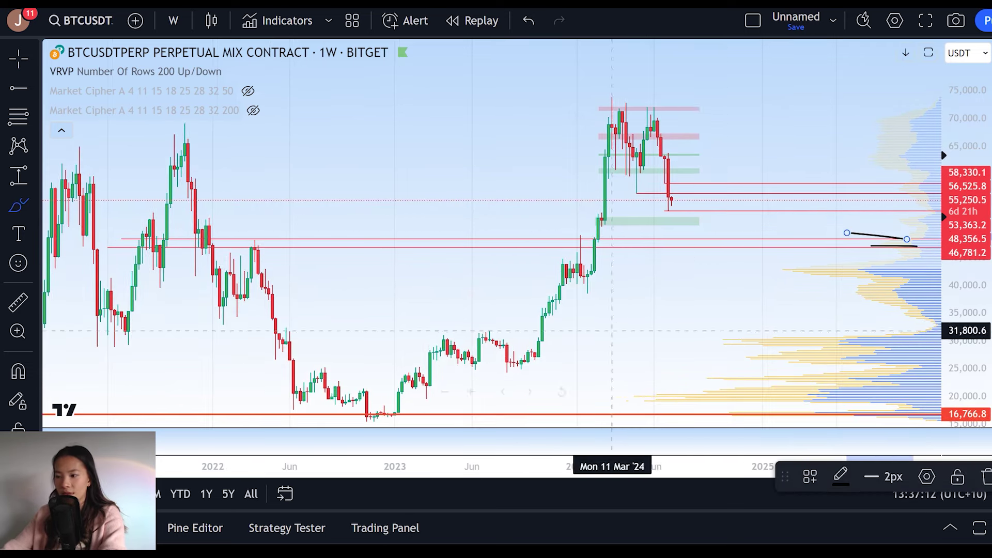
key("ctrl+z")
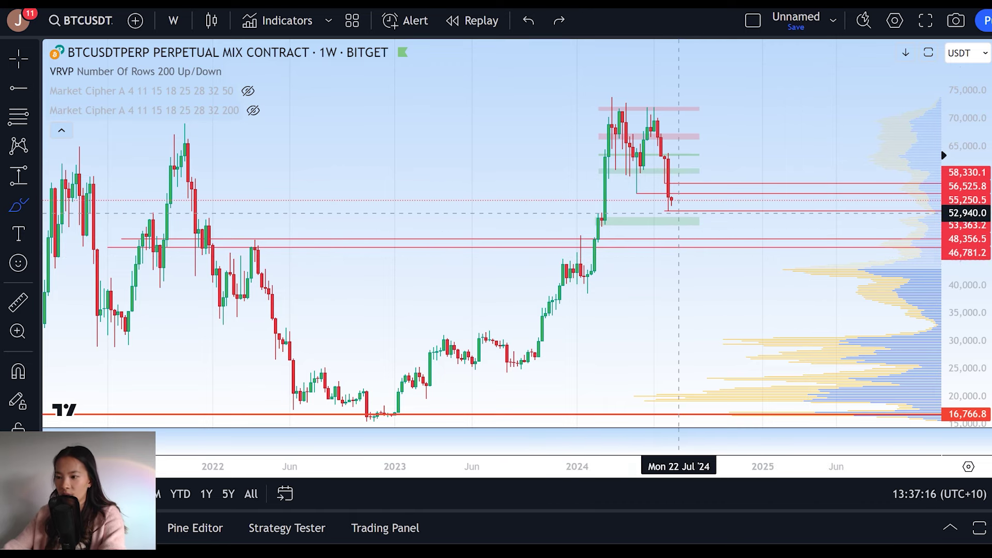
Brush a circle with a downward stroke just below the July low and a mark on the volume profile, and undo them.
left_click_drag(671, 212, 676, 214)
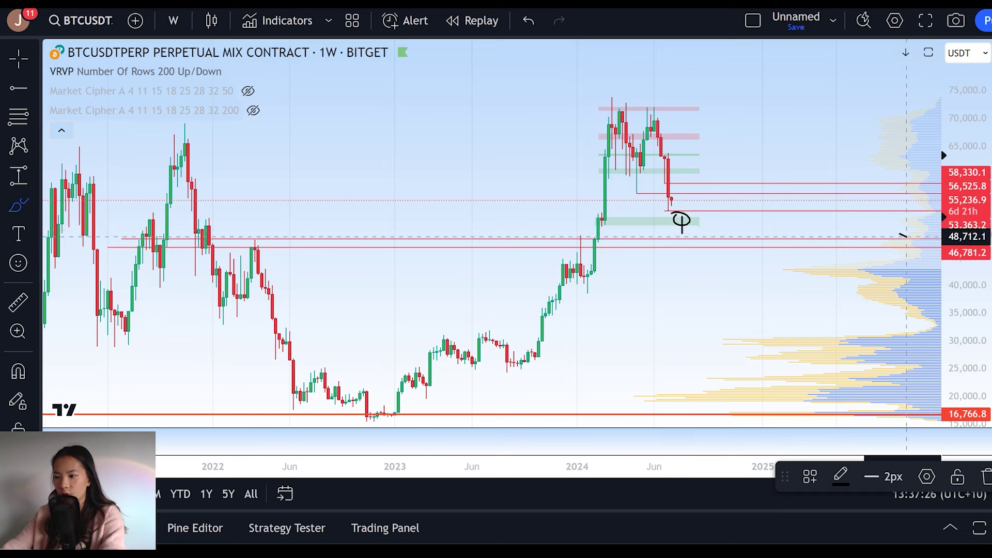
key("ctrl+z")
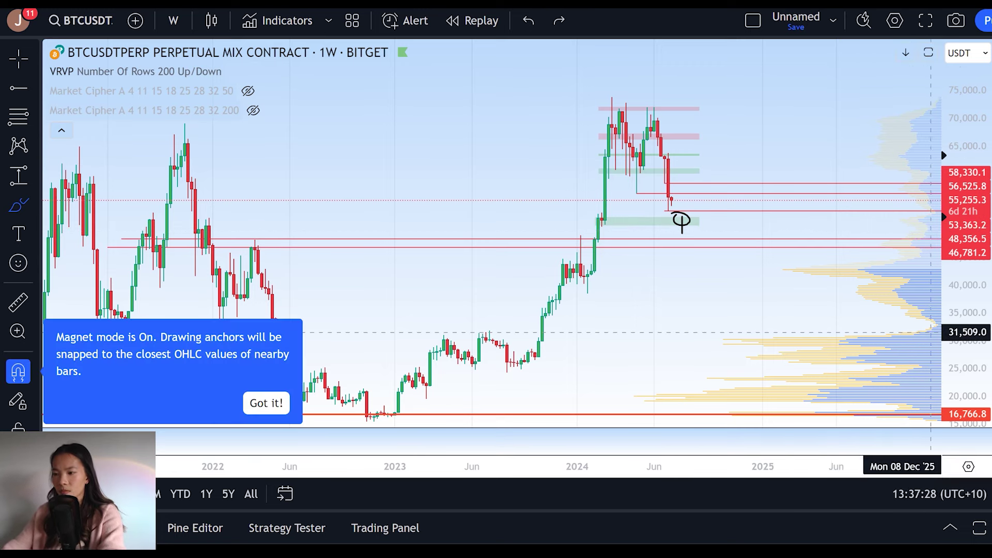
key("ctrl+z")
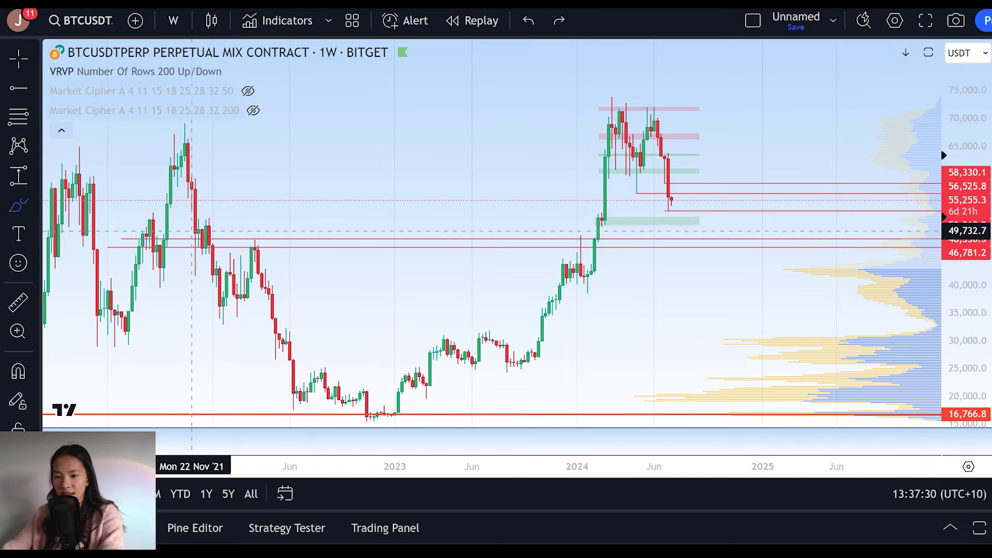
Brush arcs around the 46,781.2 to 48,356.5 band at the late-2021 candles, the early-2022 candles and the volume profile.
left_click_drag(150, 229, 150, 262)
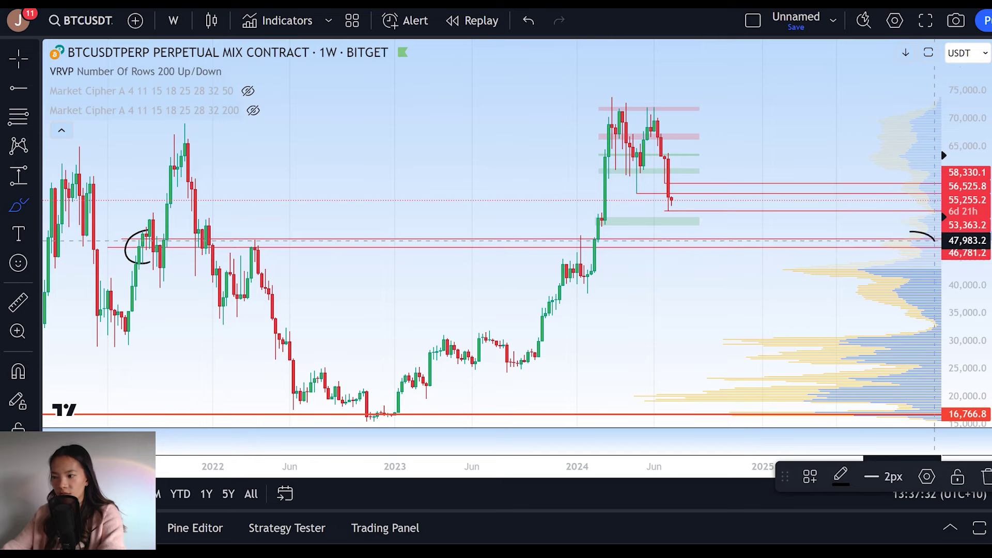
left_click(934, 241)
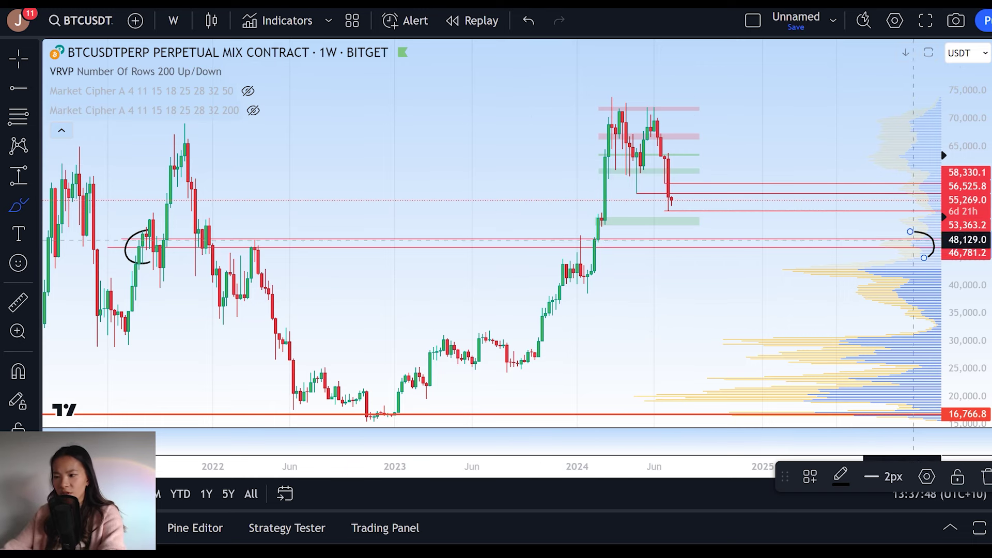
left_click_drag(219, 251, 214, 233)
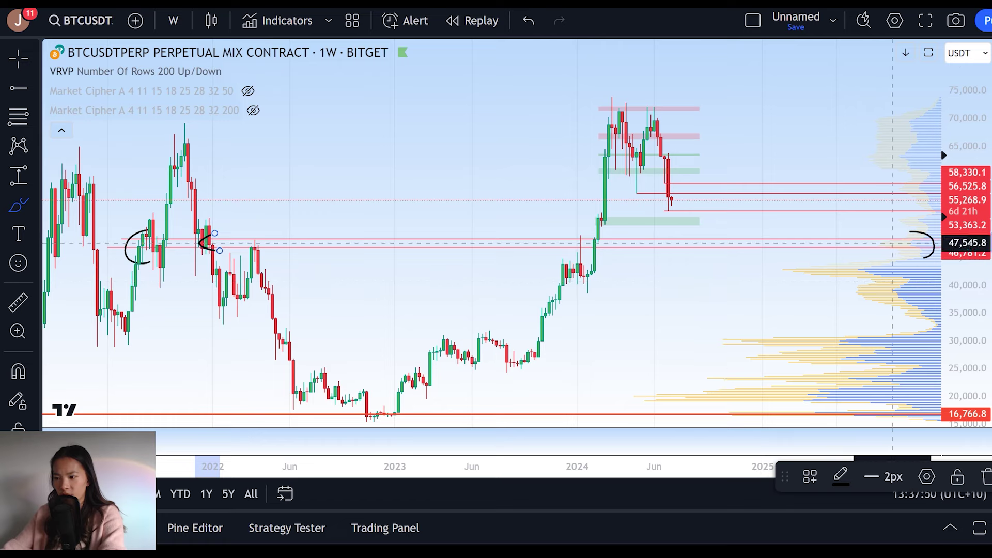
left_click_drag(868, 253, 882, 237)
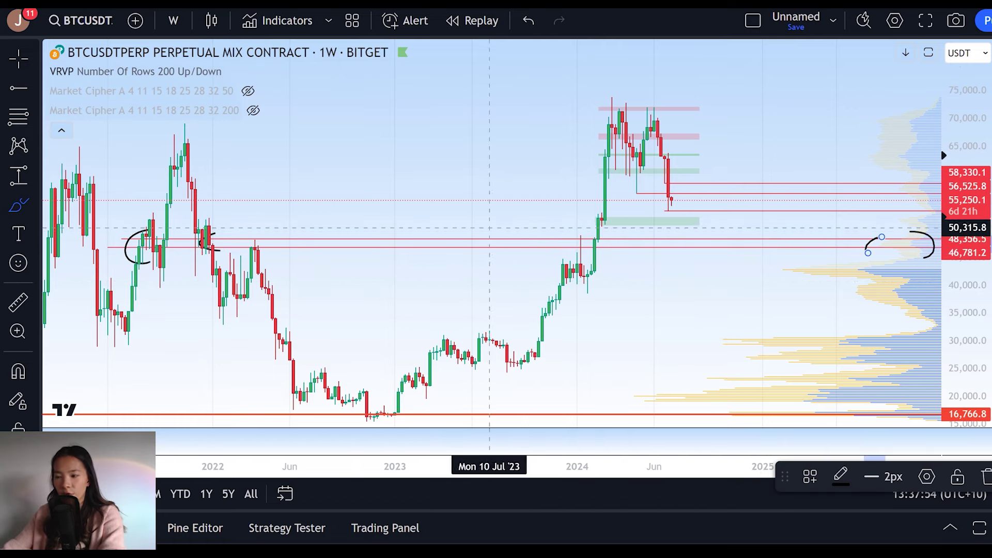
Brush a price path dipping to the 46,781.2 line and rising into 2025, mark the dip with an ellipse and line, and undo these strokes.
mouse_move(584, 281)
left_mouse_down()
mouse_move(612, 135)
mouse_move(686, 227)
mouse_move(692, 253)
mouse_move(733, 141)
mouse_move(777, 142)
mouse_move(857, 98)
mouse_move(868, 72)
left_mouse_up()
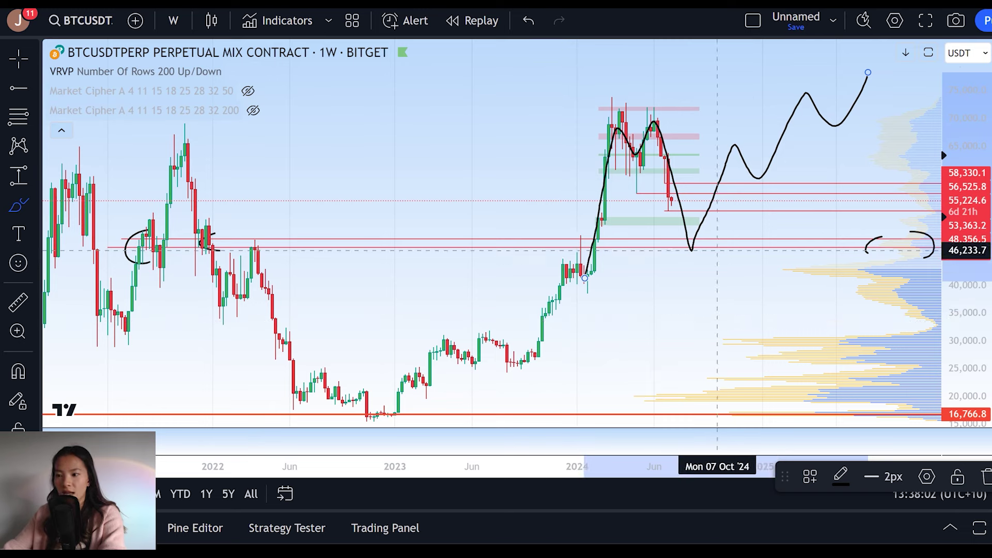
left_click_drag(718, 235, 604, 234)
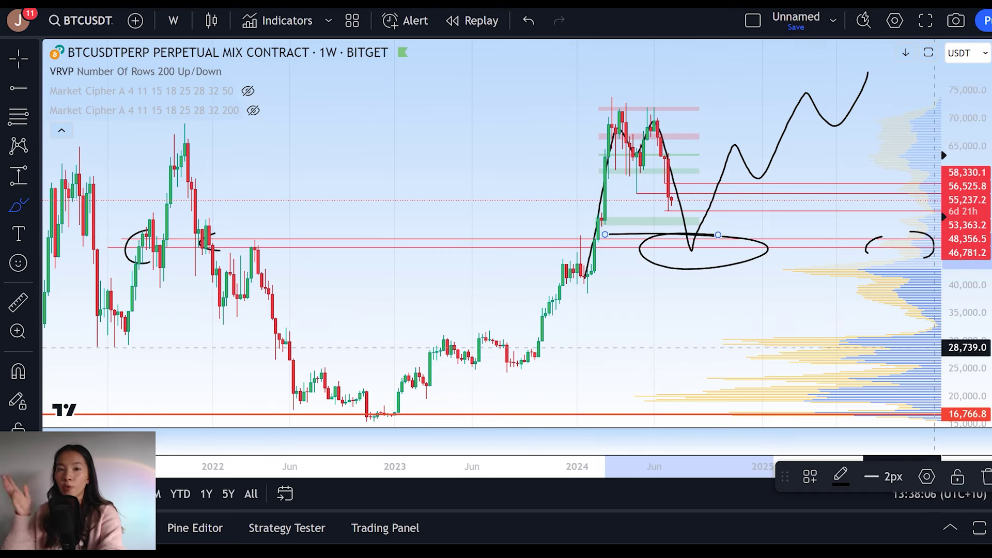
key("ctrl+z")
key("ctrl+z")
key("ctrl+z")
key("ctrl+z")
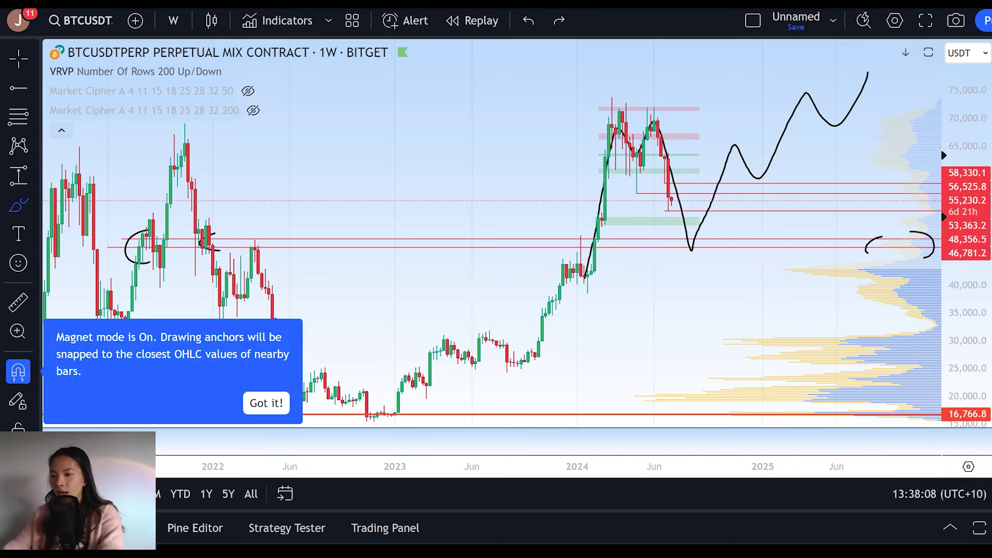
key("ctrl+z")
key("ctrl+z")
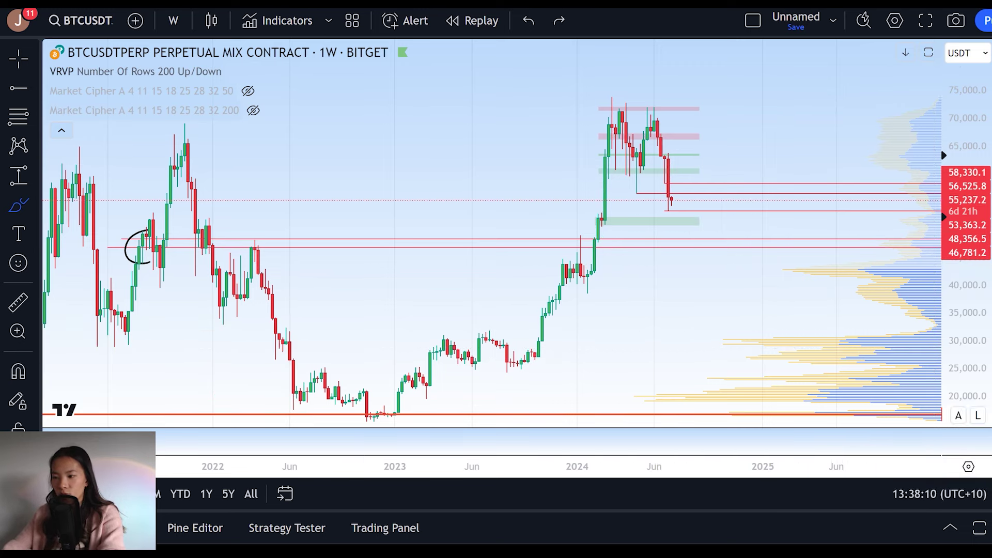
Circle the latest weekly candle with the Brush, undo the circle, and return the chart to the 1 day interval.
mouse_move(678, 194)
left_mouse_down()
mouse_move(661, 195)
mouse_move(681, 192)
left_mouse_up()
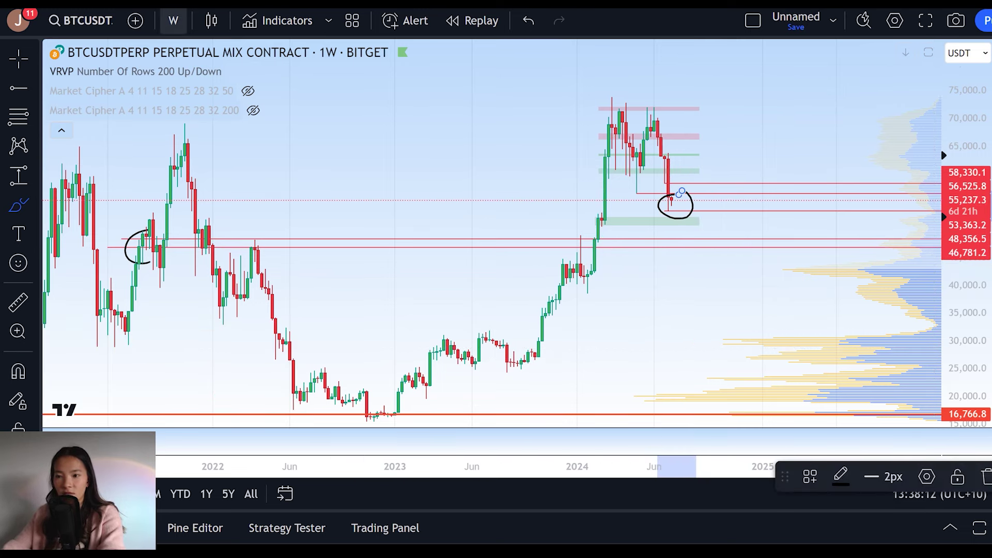
left_click(173, 21)
key("ctrl+z")
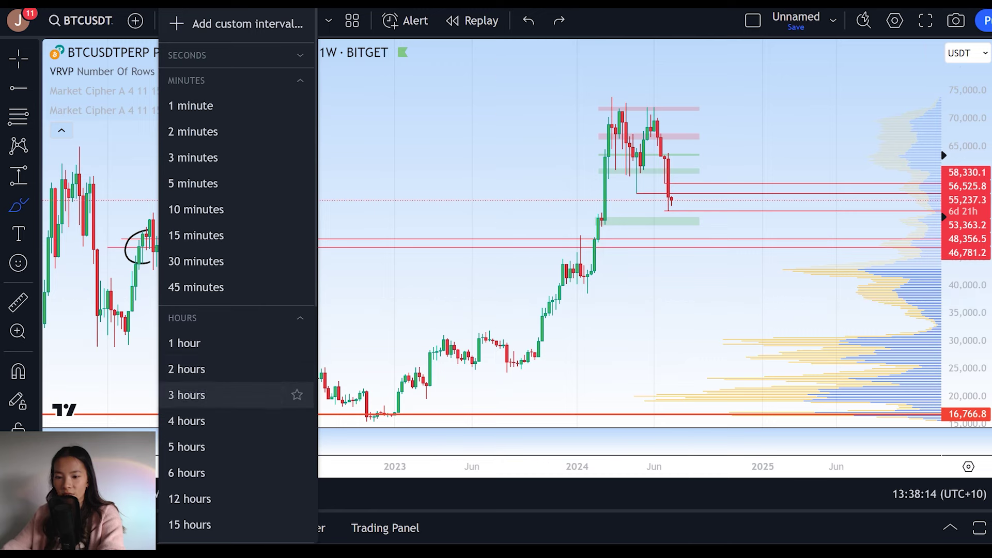
scroll(233, 473, "down", 3)
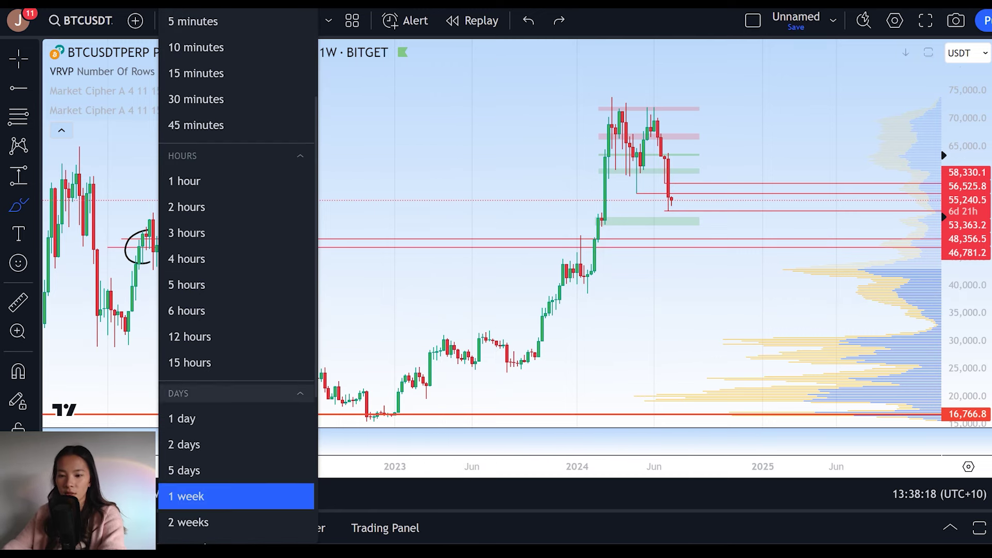
left_click(206, 418)
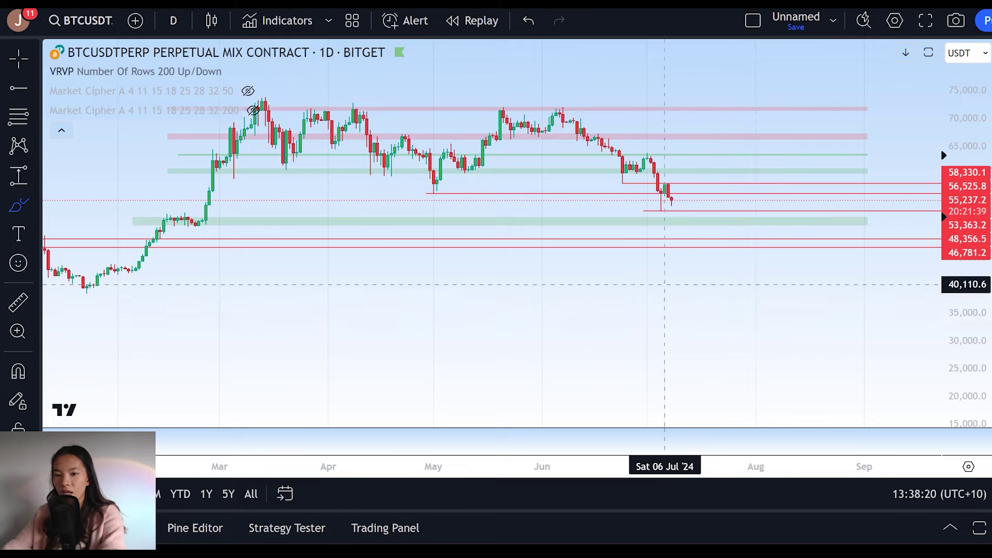
scroll(964, 310, "up", 3)
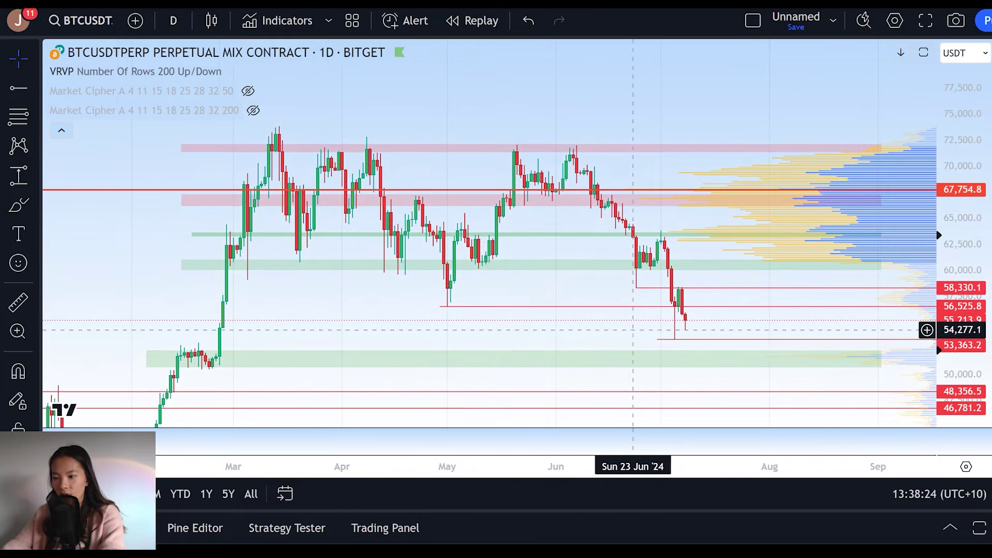
scroll(963, 310, "up", 2)
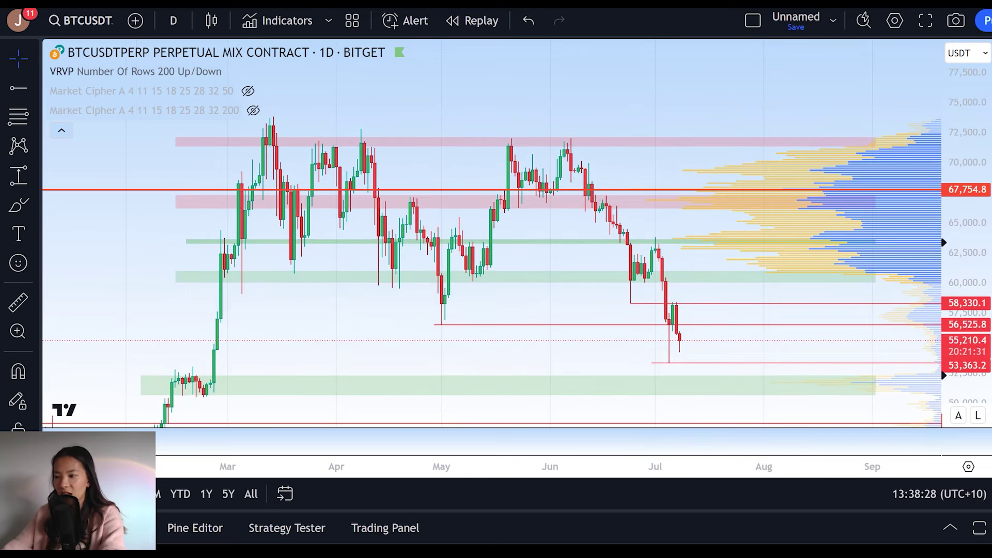
scroll(964, 300, "up", 1)
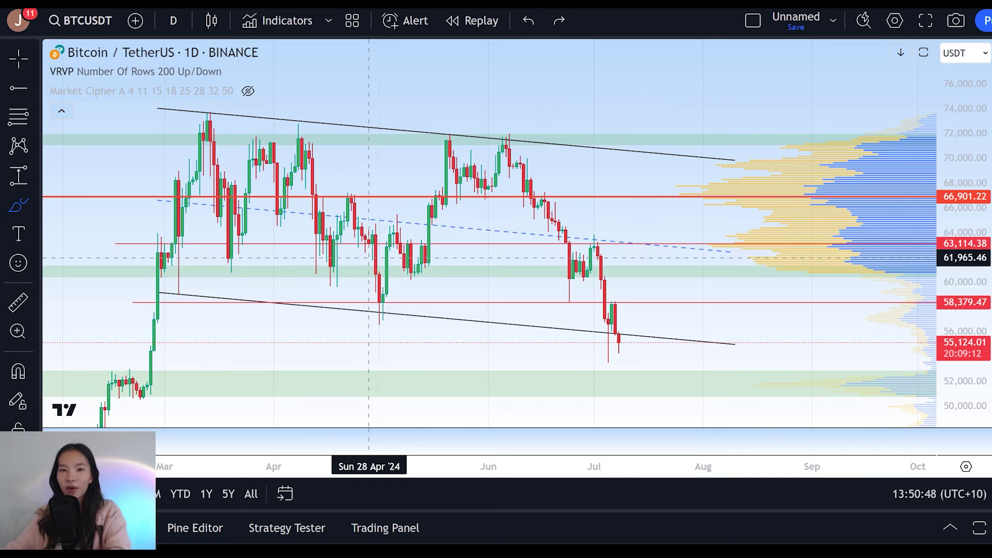
Circle the latest daily candle, the area just above it and the gap up to the 60,000 green zone with the Brush, and undo the circles.
mouse_move(617, 334)
left_mouse_down()
mouse_move(611, 354)
mouse_move(629, 350)
mouse_move(625, 331)
left_mouse_up()
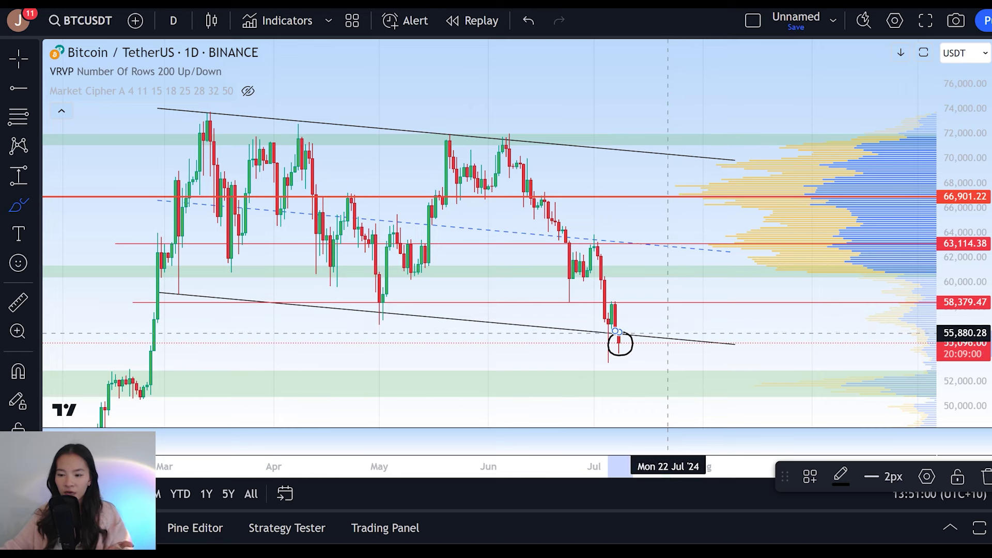
mouse_move(625, 317)
left_mouse_down()
mouse_move(618, 329)
mouse_move(627, 317)
left_mouse_up()
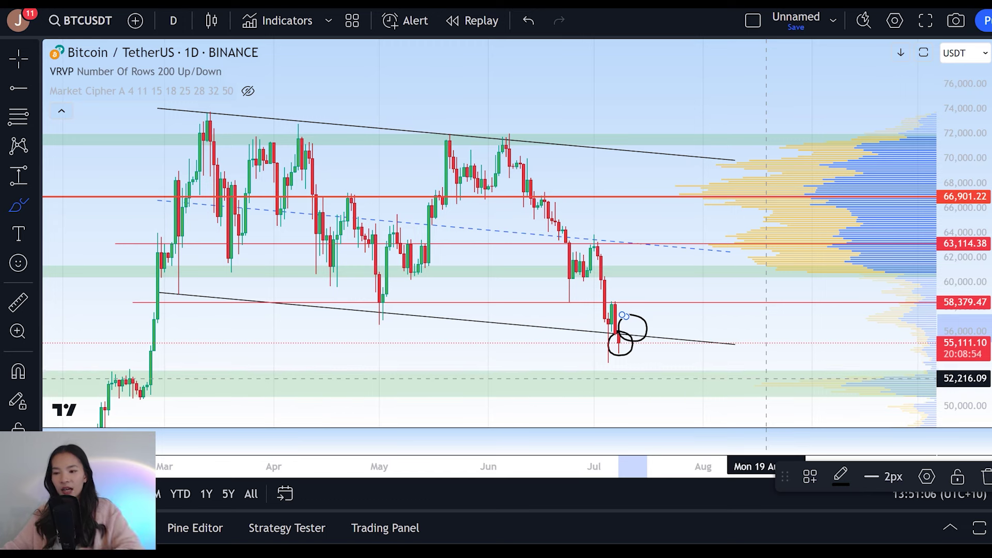
key("ctrl+z")
key("ctrl+z")
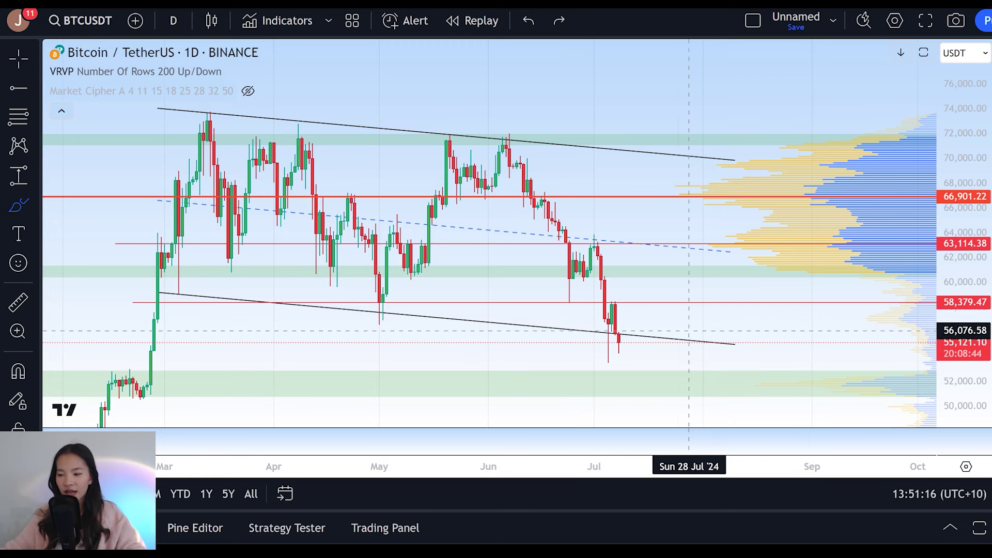
mouse_move(651, 273)
left_mouse_down()
mouse_move(622, 315)
mouse_move(647, 272)
left_mouse_up()
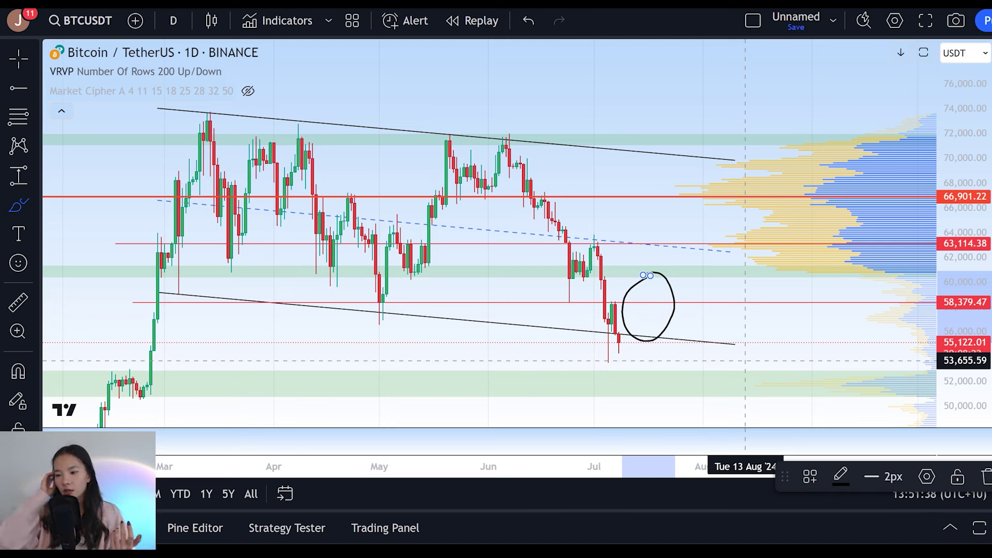
key("ctrl+z")
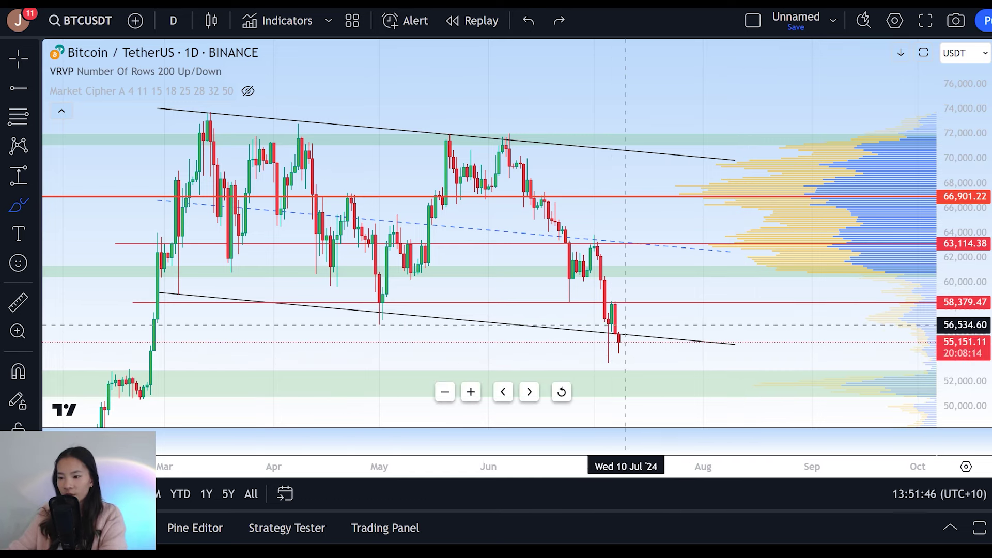
Brush circles around the July candles at the channel's lower line, the price path since January, and an arc on the volume profile beside them.
left_click_drag(620, 324, 618, 319)
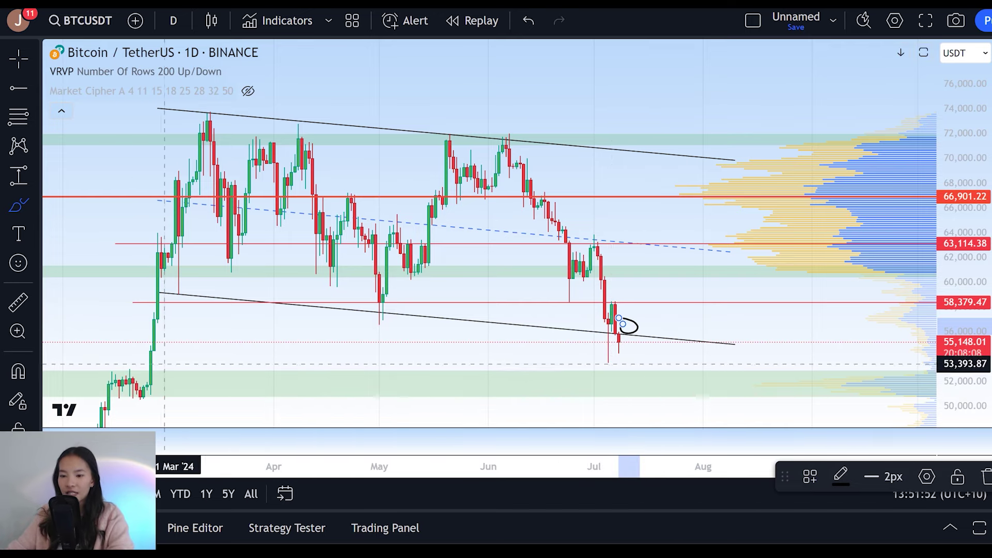
scroll(636, 392, "down", 3)
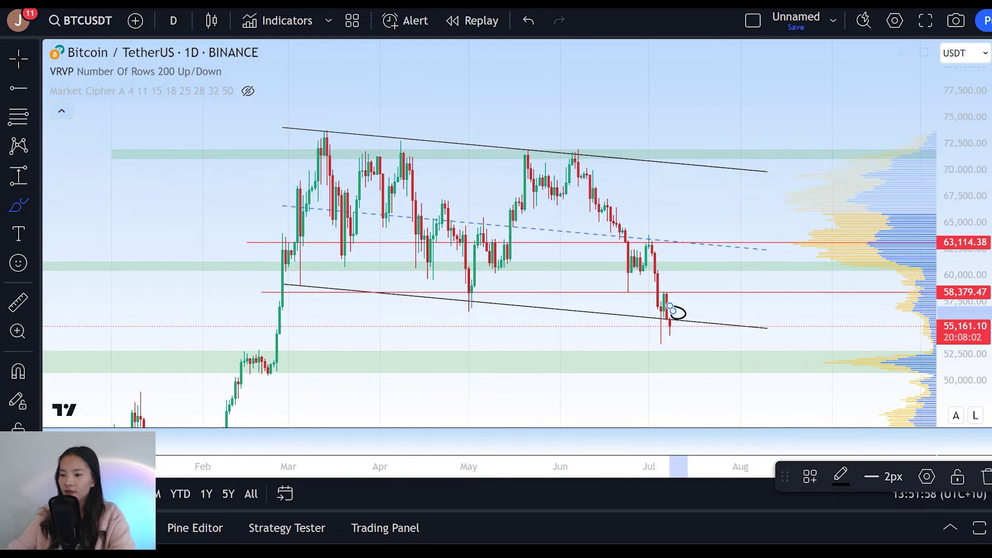
mouse_move(178, 425)
left_mouse_down()
mouse_move(250, 307)
mouse_move(365, 182)
mouse_move(476, 281)
mouse_move(558, 172)
mouse_move(675, 301)
mouse_move(661, 295)
mouse_move(657, 334)
mouse_move(689, 292)
left_mouse_up()
left_click_drag(654, 334, 696, 296)
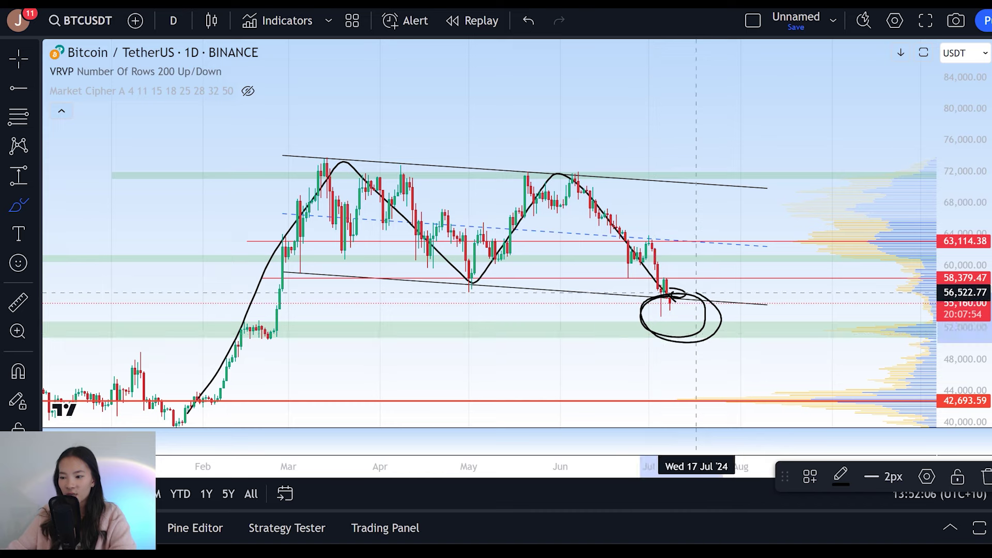
left_click_drag(888, 293, 887, 335)
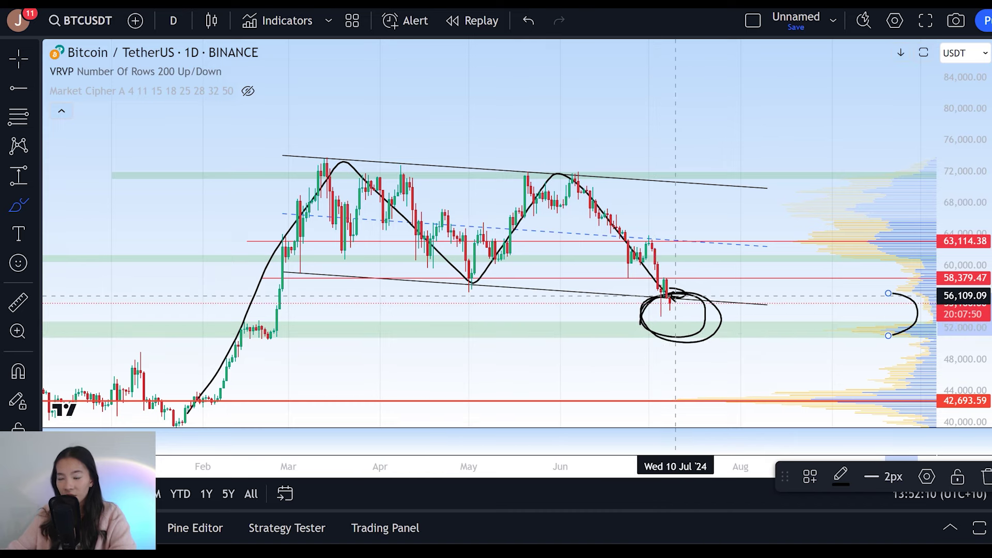
Brush an arrow from the channel's lower line to its upper line and a second arrow above the channel, and undo all the strokes.
mouse_move(675, 298)
left_mouse_down()
mouse_move(740, 182)
mouse_move(729, 182)
mouse_move(740, 191)
left_mouse_up()
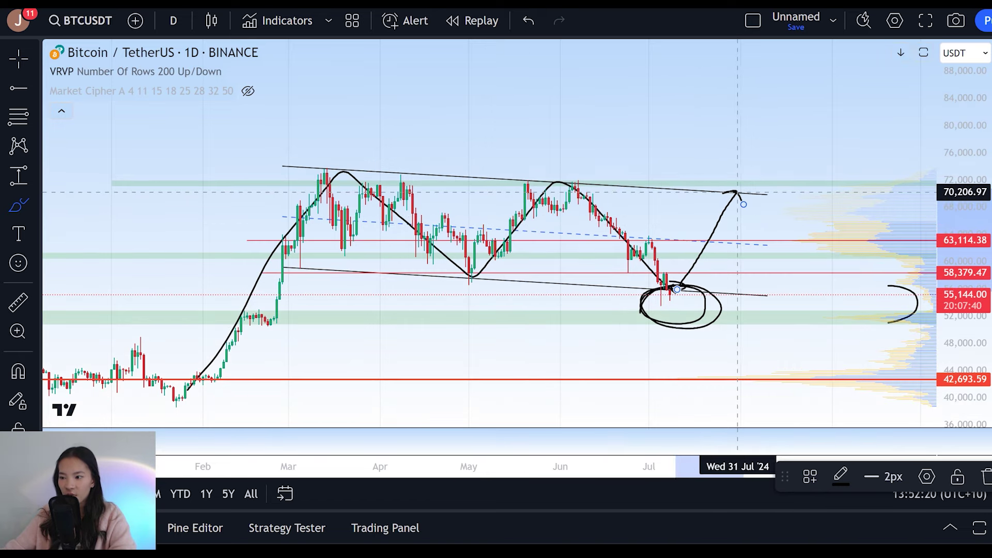
mouse_move(742, 204)
left_mouse_down()
mouse_move(760, 137)
mouse_move(802, 69)
left_mouse_up()
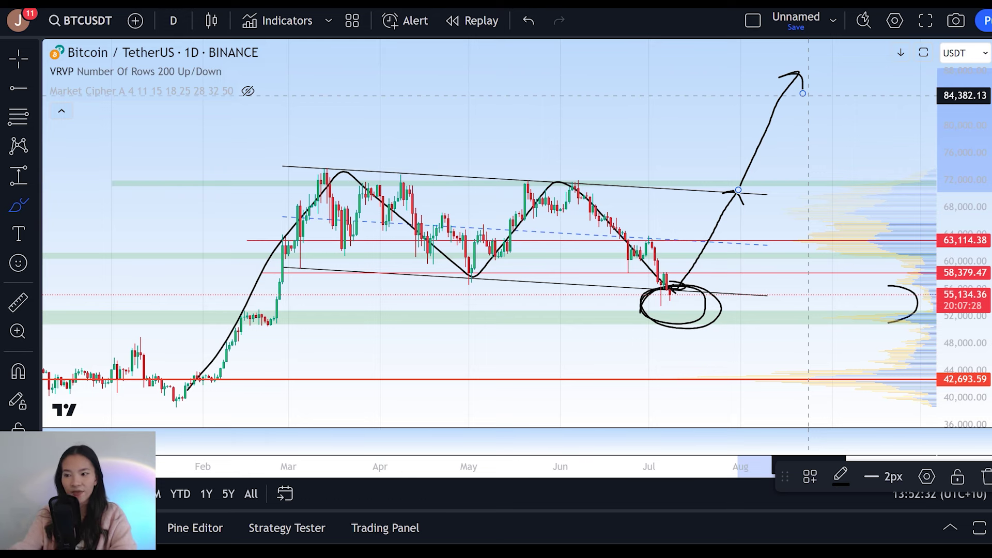
key("ctrl+z")
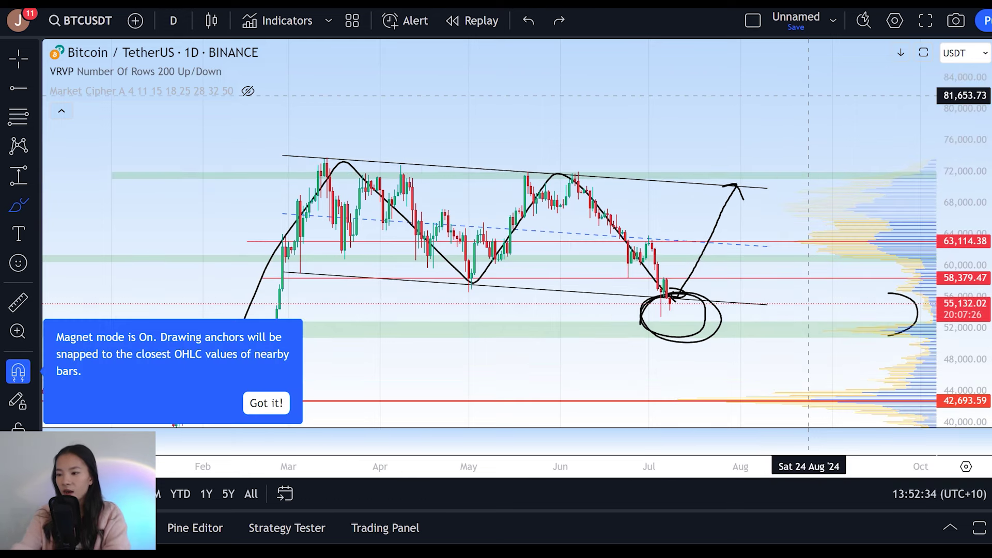
scroll(808, 95, "up", 2)
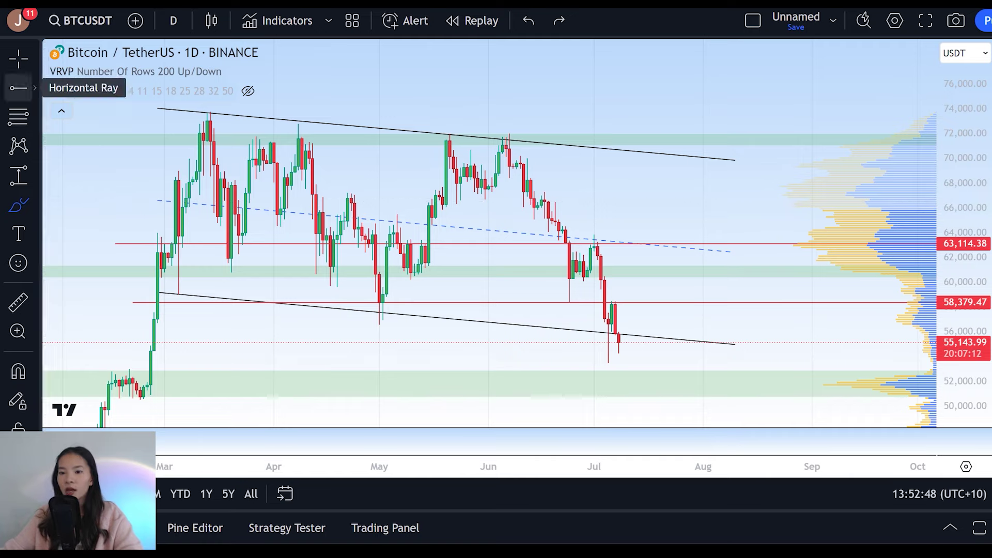
left_click_drag(98, 207, 116, 197)
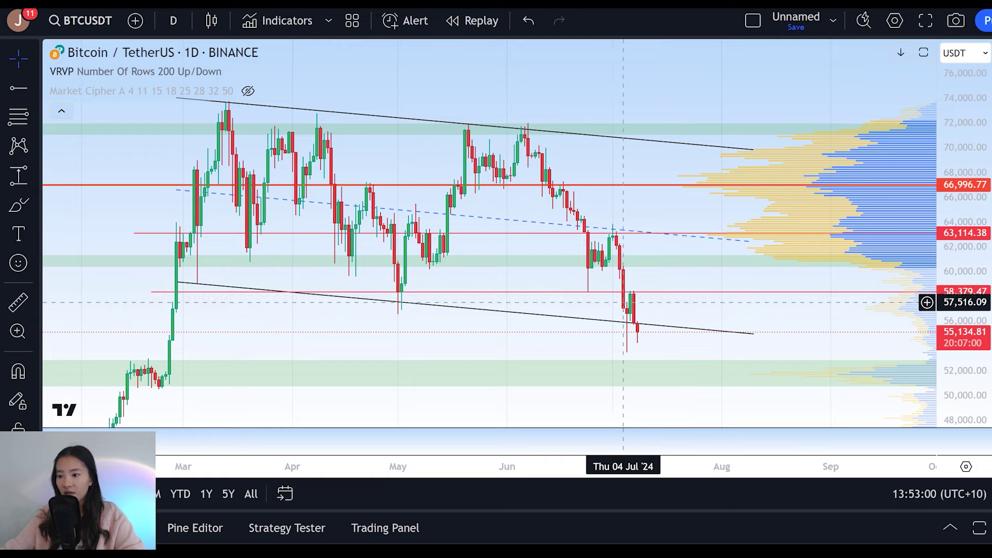
Brush a circle at the 58,379.47 line with an arrow down past the channel's lower line, add strokes towards the volume profile, and undo everything.
key("alt+shift+b")
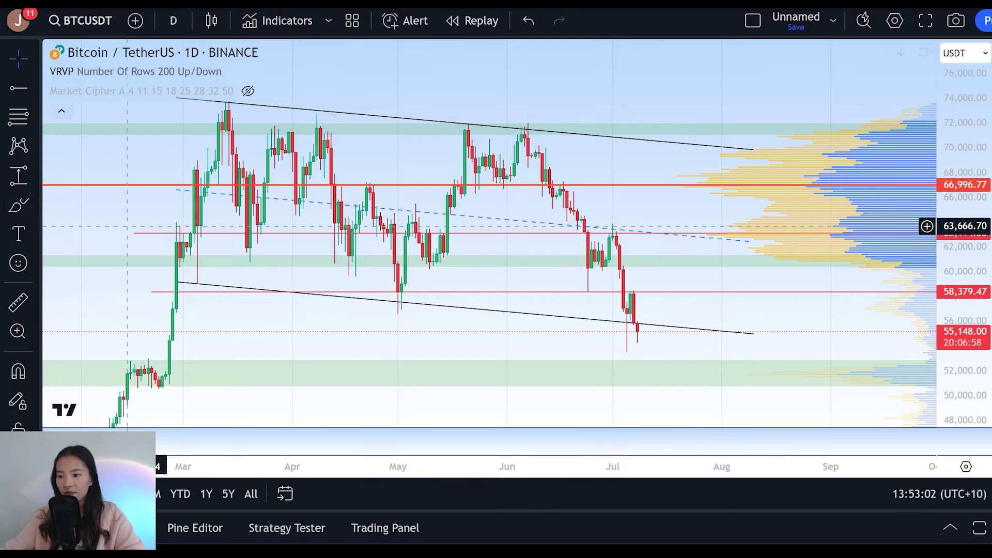
mouse_move(630, 288)
left_mouse_down()
mouse_move(654, 340)
mouse_move(658, 321)
left_mouse_up()
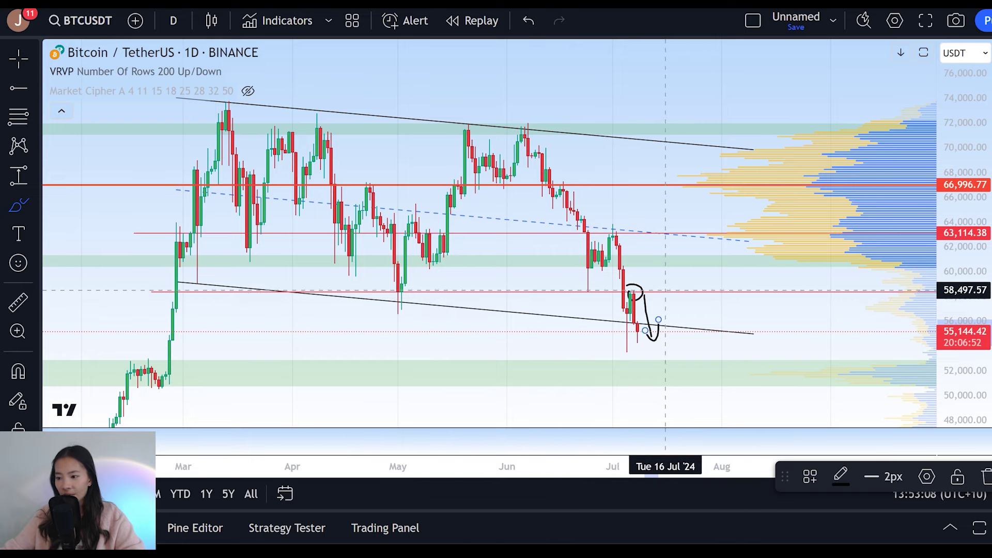
mouse_move(666, 292)
left_mouse_down()
mouse_move(676, 250)
mouse_move(656, 257)
mouse_move(679, 243)
mouse_move(686, 262)
left_mouse_up()
left_click_drag(821, 255, 757, 263)
key("ctrl+z")
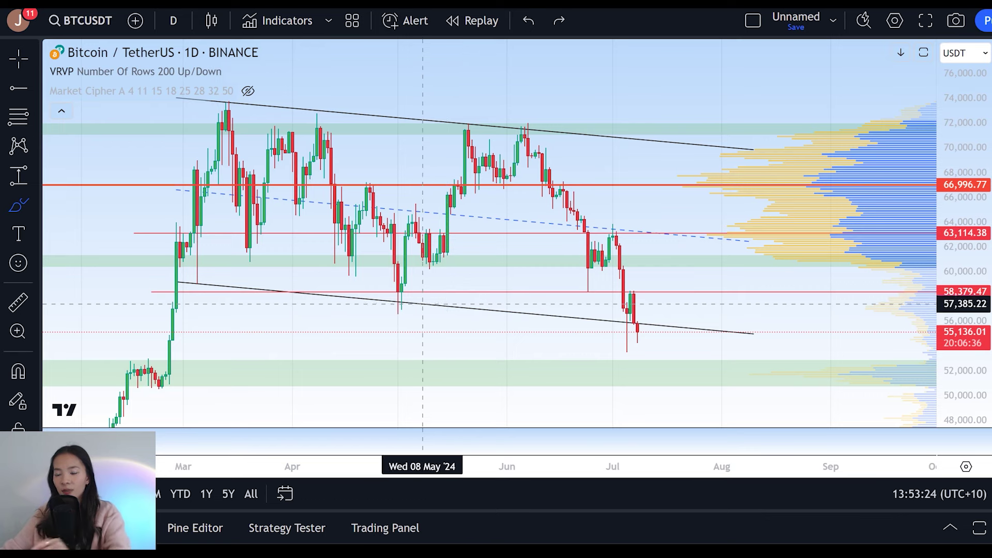
Brush circles where price meets the 63,114.38 line from March to June, arrows along the May rise and June drop, and a circle on the April high.
left_click_drag(423, 224, 446, 223)
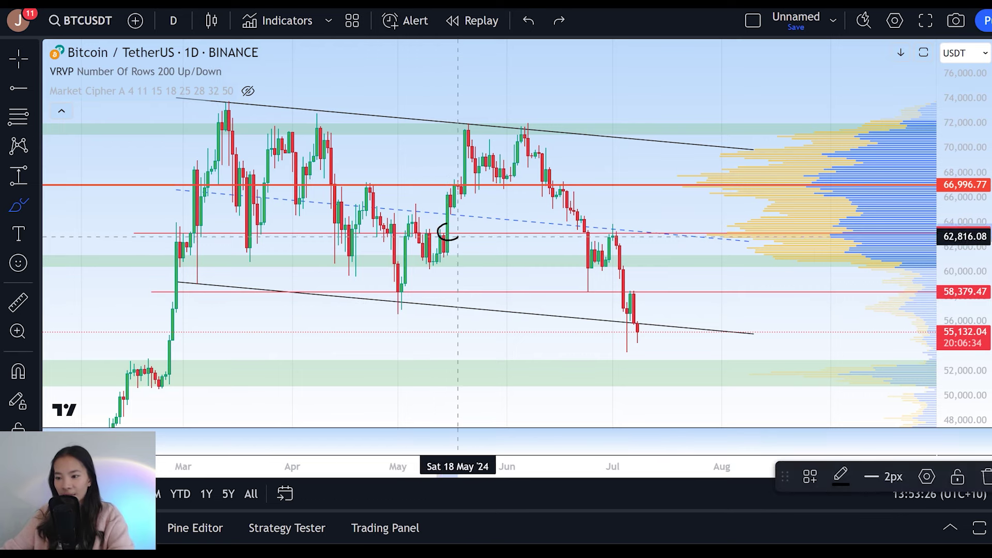
mouse_move(578, 225)
left_mouse_down()
mouse_move(598, 234)
mouse_move(582, 229)
mouse_move(578, 274)
left_mouse_up()
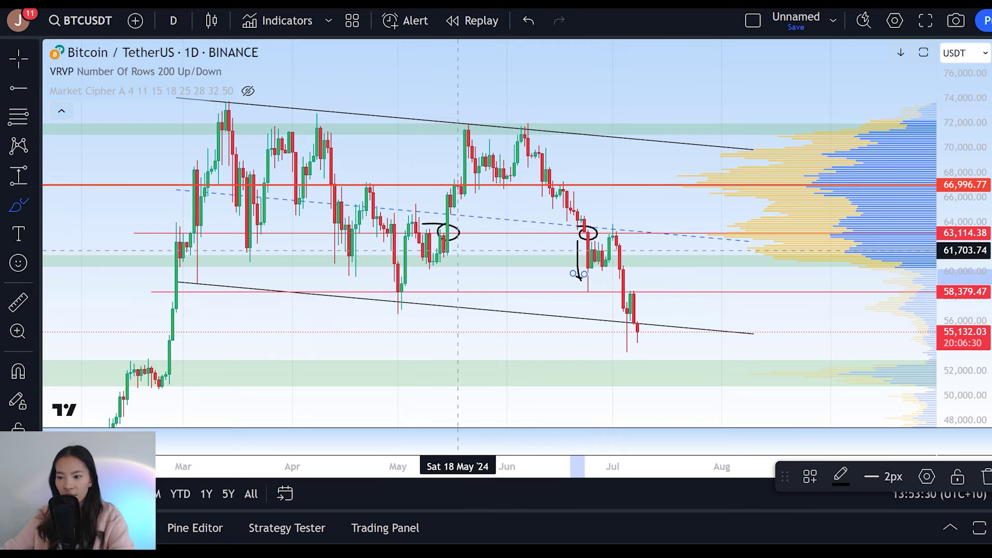
left_click_drag(458, 247, 475, 169)
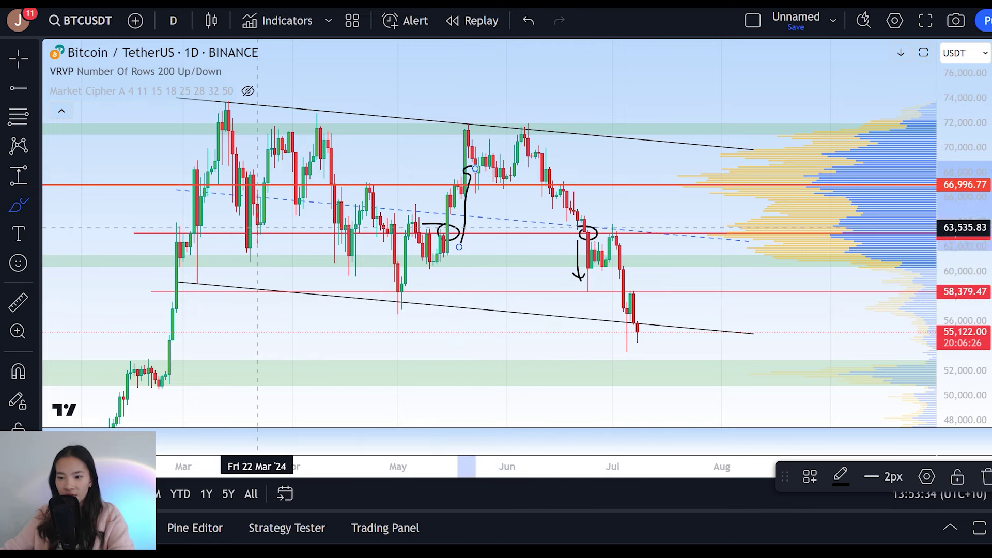
left_click_drag(254, 233, 257, 221)
mouse_move(183, 222)
left_mouse_down()
mouse_move(204, 230)
mouse_move(191, 229)
left_mouse_up()
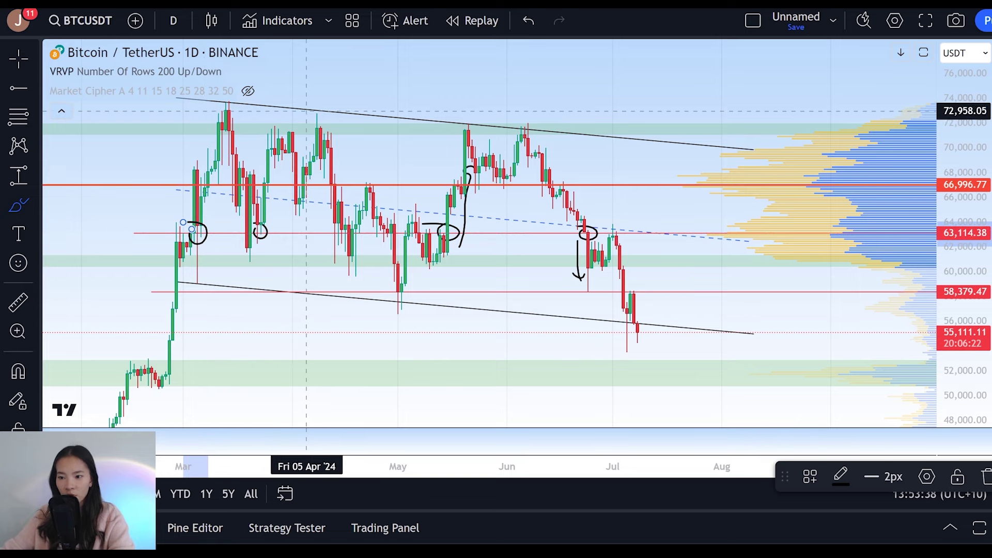
left_click_drag(314, 106, 318, 106)
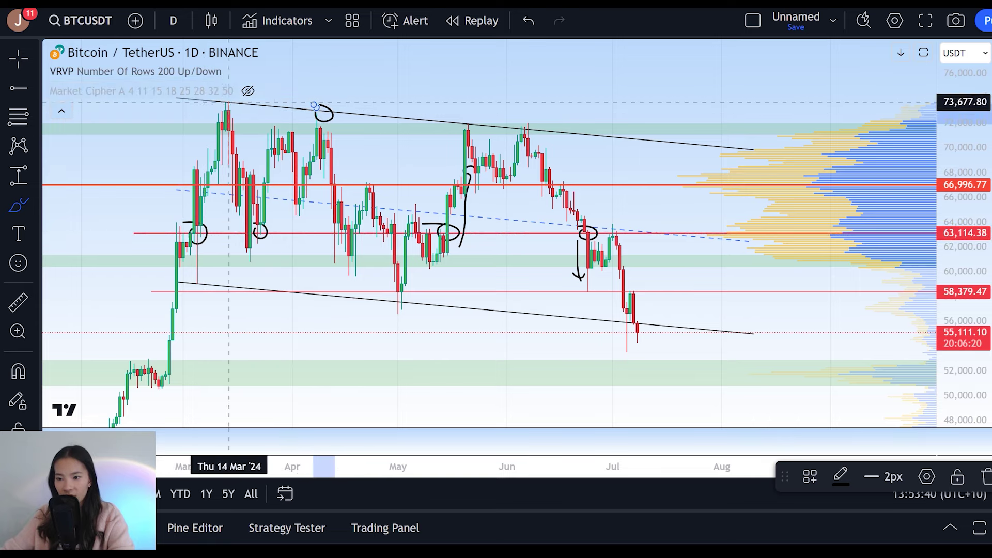
Undo all the brush circles and arrows around the 63,114.38 line.
key("ctrl+z")
key("ctrl+z")
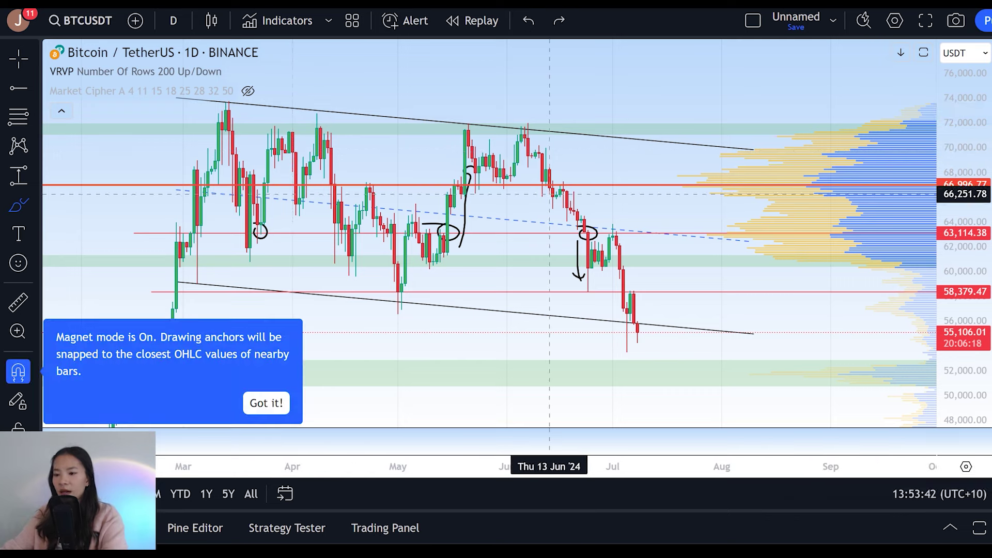
key("ctrl+z")
key("ctrl+z")
key("ctrl+z")
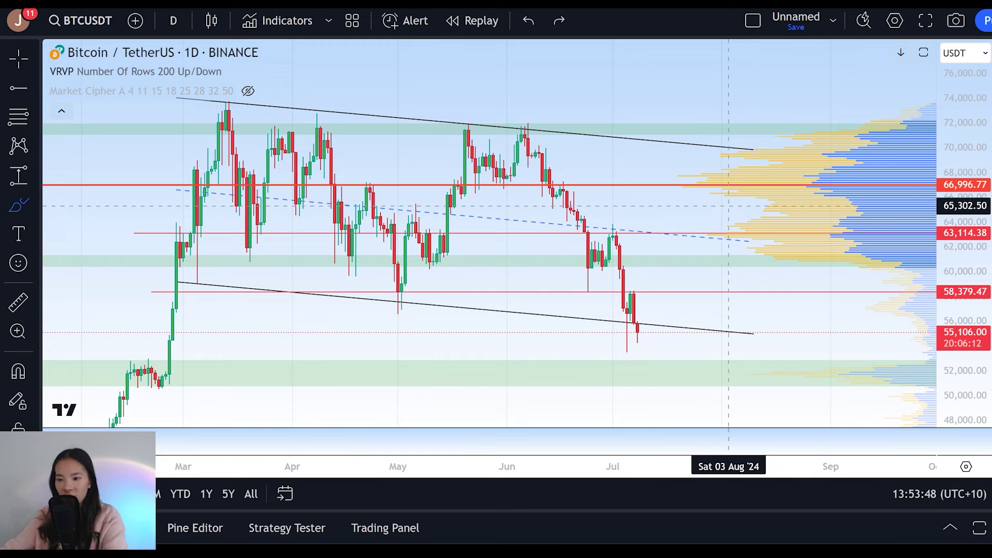
Show the Market Cipher A indicator on the daily chart and circle the latest July candles at the channel's lower line with the Brush.
left_click(248, 91)
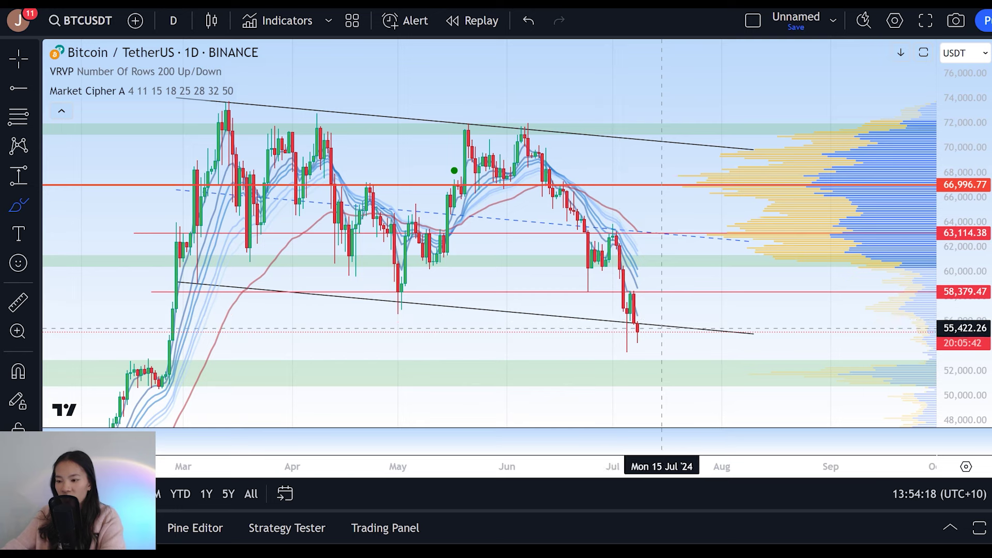
mouse_move(645, 321)
left_mouse_down()
mouse_move(623, 337)
mouse_move(626, 318)
left_mouse_up()
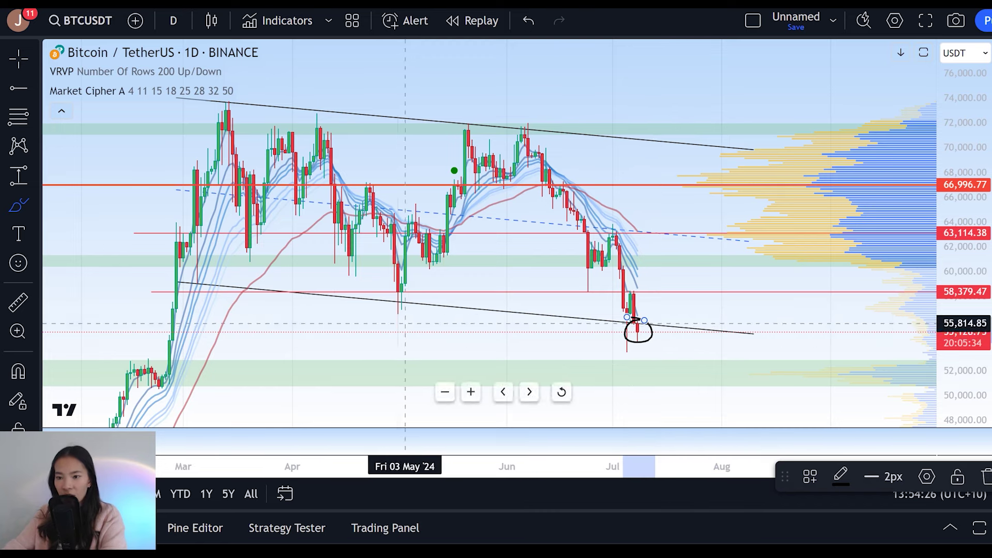
mouse_move(631, 280)
left_mouse_down()
mouse_move(615, 307)
mouse_move(638, 285)
left_mouse_up()
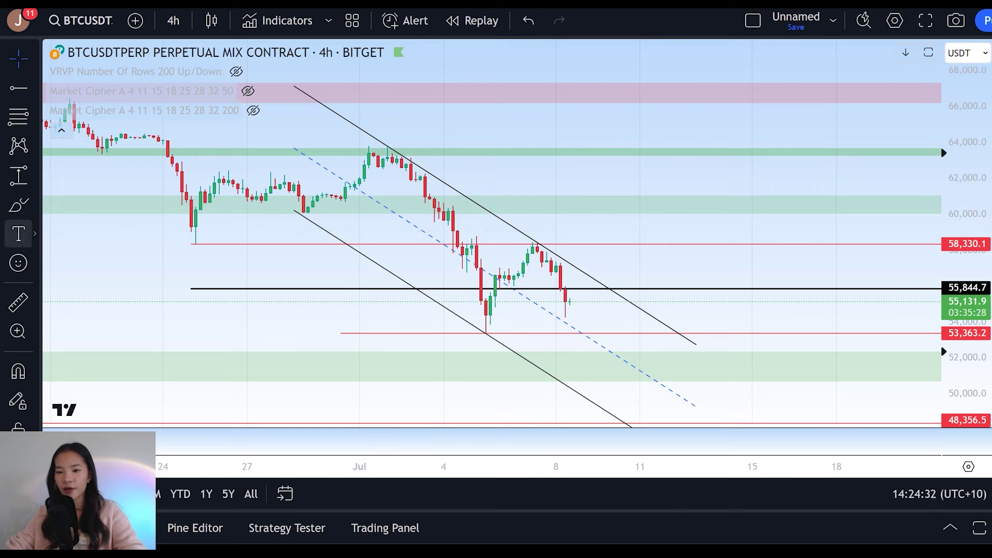
On the 4h BITGET chart, brush a box around the late June to early July candles and trace their price path, circling its turning points.
left_click(18, 205)
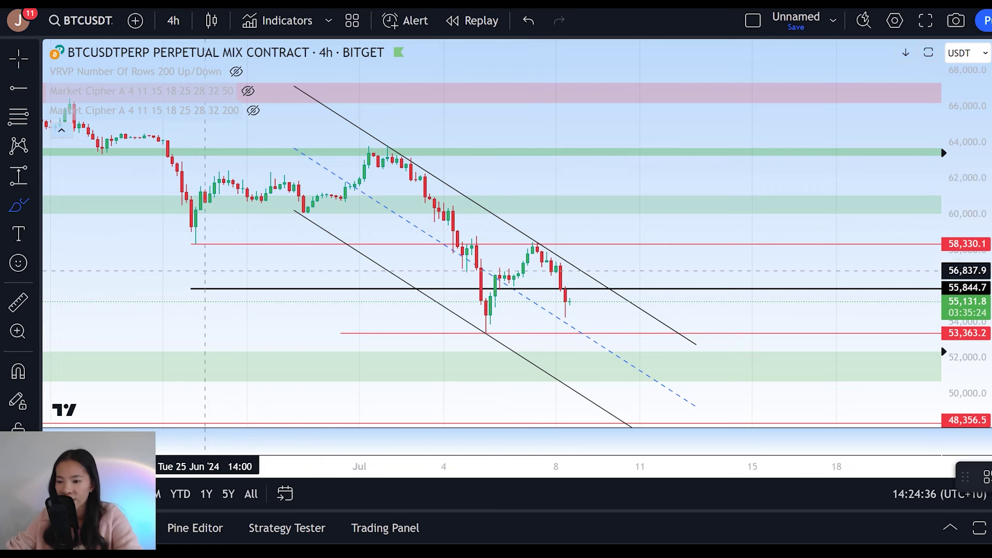
mouse_move(182, 143)
left_mouse_down()
mouse_move(177, 254)
mouse_move(177, 140)
mouse_move(523, 133)
mouse_move(540, 250)
mouse_move(172, 255)
left_mouse_up()
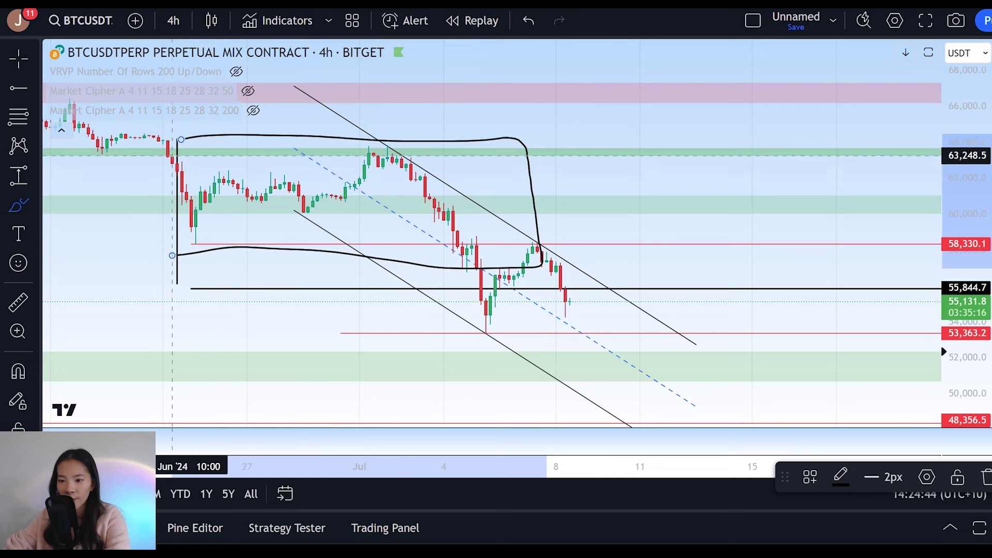
mouse_move(173, 153)
left_mouse_down()
mouse_move(199, 253)
mouse_move(192, 238)
mouse_move(228, 170)
mouse_move(304, 194)
mouse_move(397, 145)
mouse_move(389, 159)
mouse_move(364, 149)
mouse_move(442, 215)
mouse_move(458, 241)
mouse_move(442, 255)
mouse_move(454, 236)
left_mouse_up()
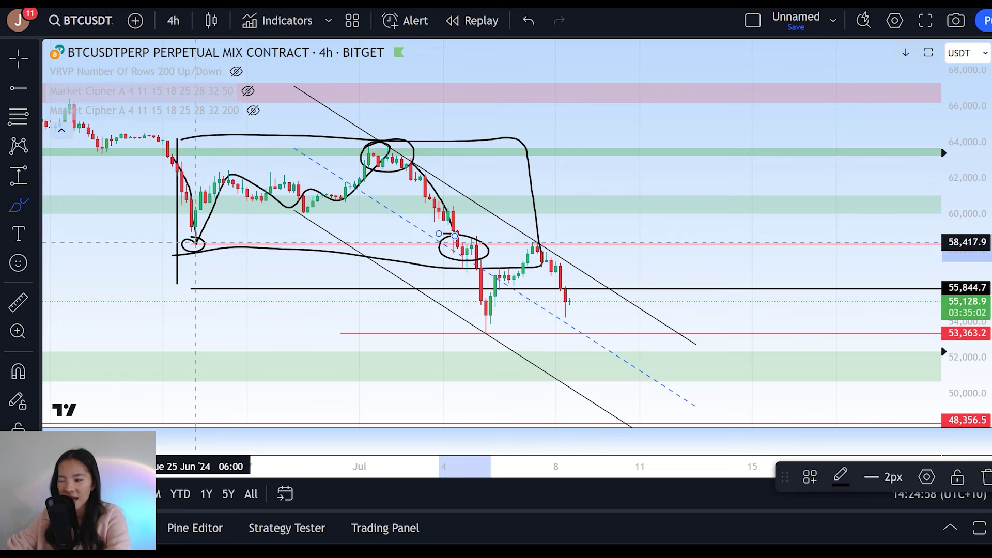
Brush an arrow down to the 53,363.2 low and a box around the latest candles, then try a second box from the July peak and undo it.
mouse_move(454, 239)
left_mouse_down()
mouse_move(465, 243)
mouse_move(457, 247)
mouse_move(485, 329)
mouse_move(474, 321)
left_mouse_up()
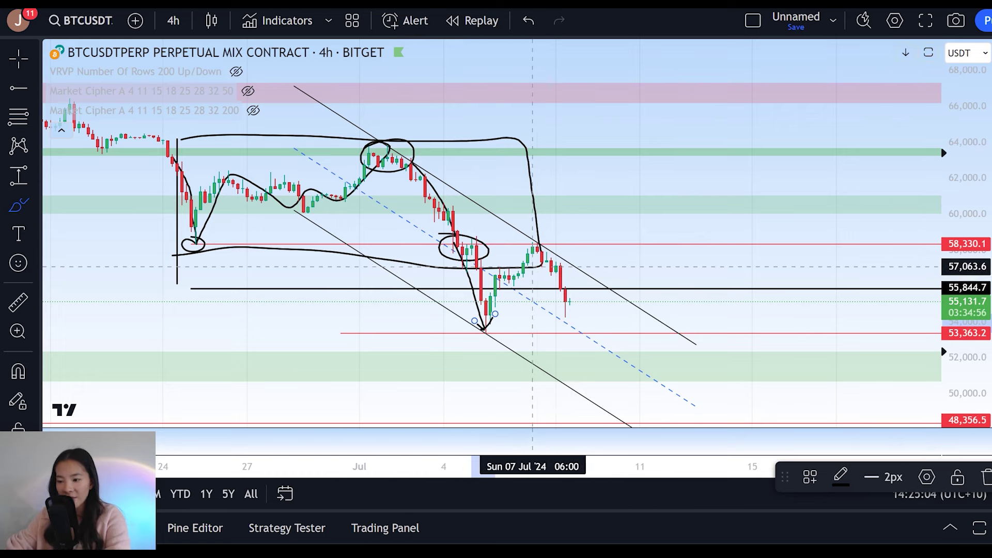
mouse_move(523, 237)
left_mouse_down()
mouse_move(620, 235)
mouse_move(571, 345)
mouse_move(527, 246)
left_mouse_up()
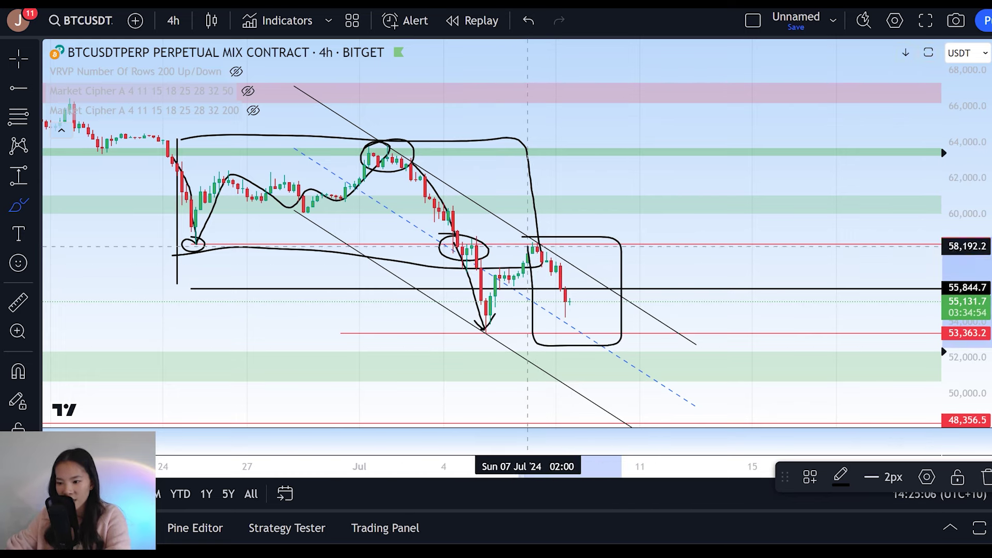
mouse_move(375, 140)
left_mouse_down()
mouse_move(499, 142)
mouse_move(500, 272)
left_mouse_up()
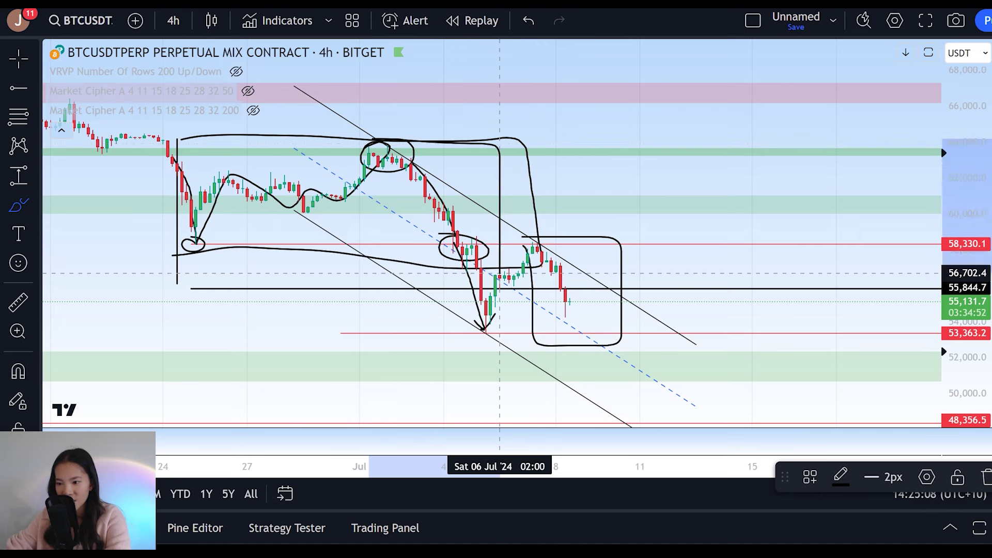
key("ctrl+z")
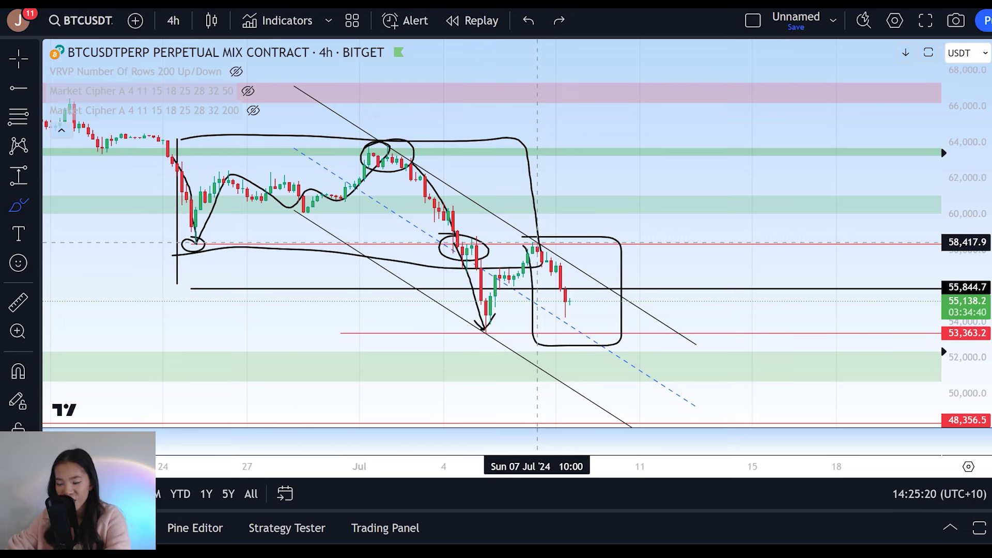
Circle the 53,363.2 line below the latest candle and brush an arrow from it through the green zone to the channel's lower line.
mouse_move(571, 326)
left_mouse_down()
mouse_move(561, 334)
mouse_move(593, 337)
left_mouse_up()
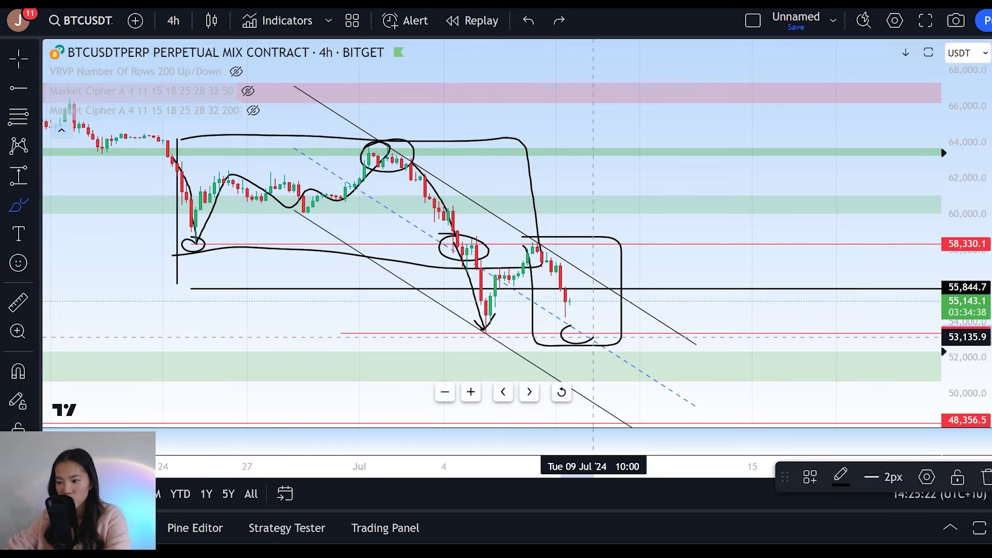
left_click(569, 328)
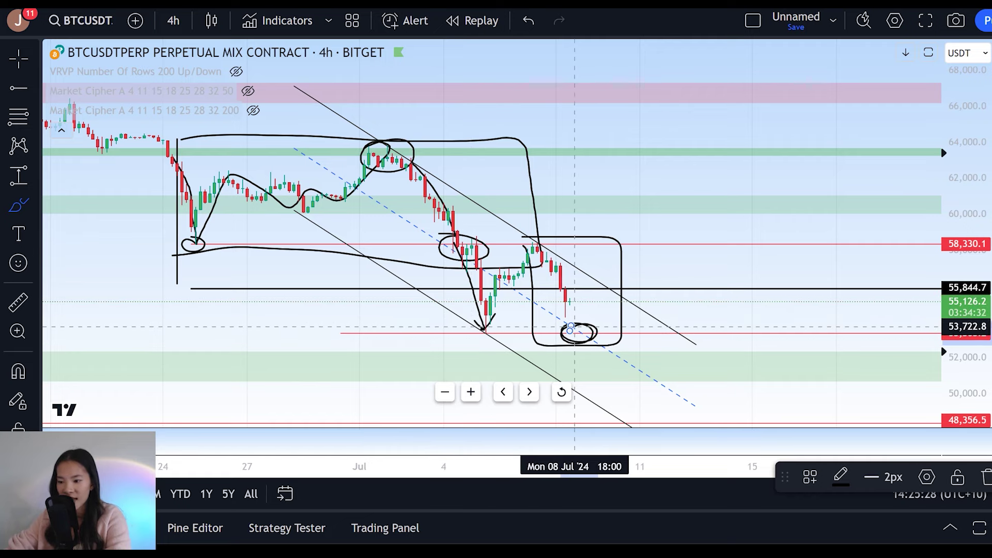
left_click_drag(570, 327, 583, 384)
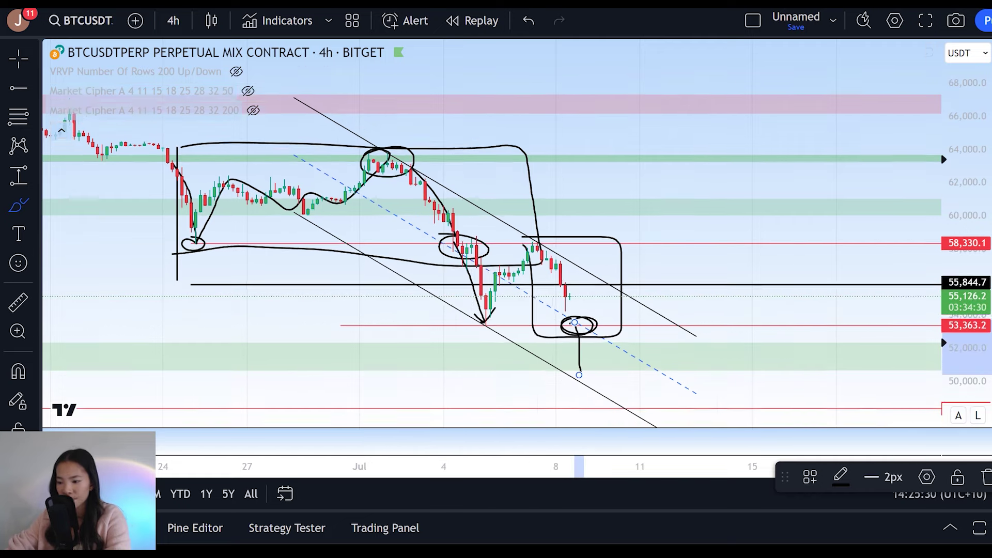
key("ctrl+z")
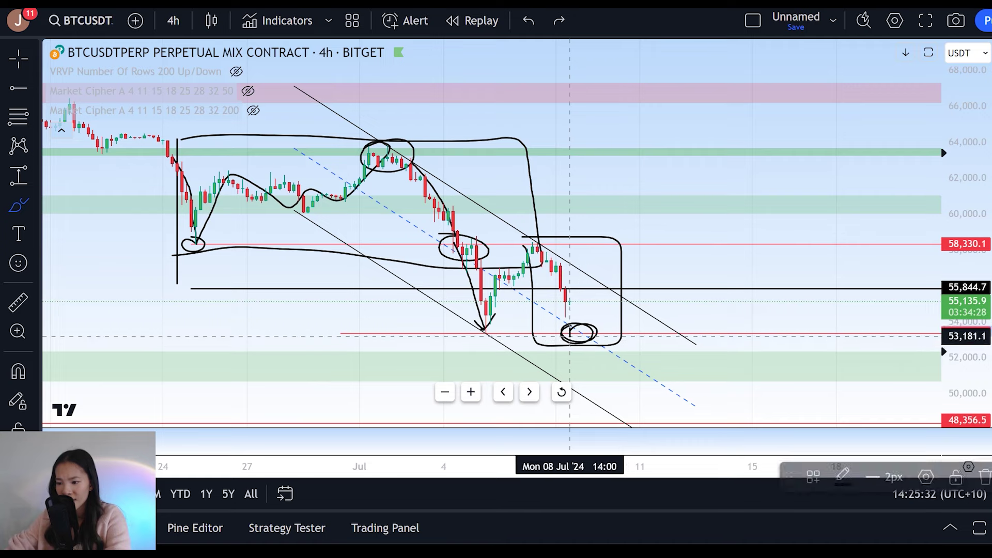
mouse_move(570, 343)
left_mouse_down()
mouse_move(563, 382)
mouse_move(579, 370)
left_mouse_up()
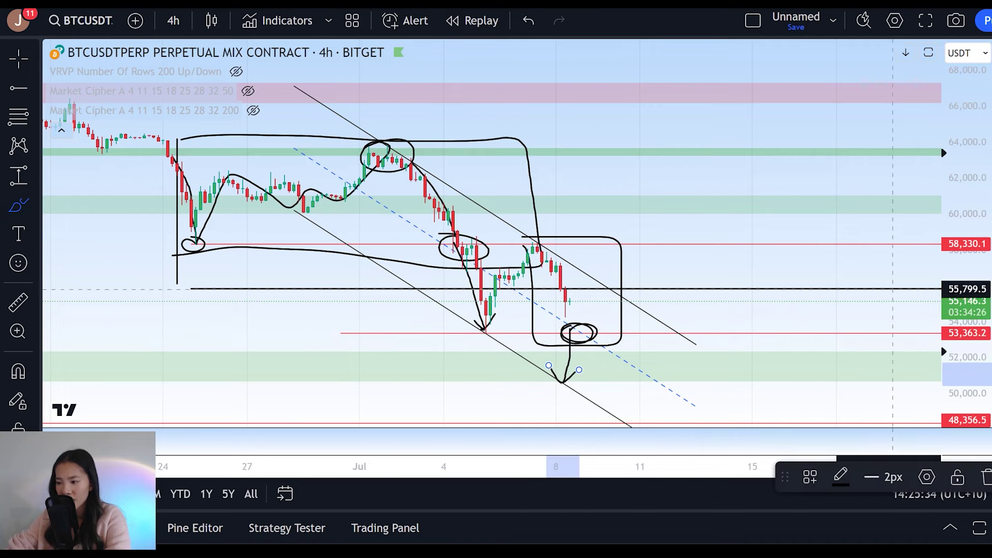
left_click_drag(934, 253, 938, 292)
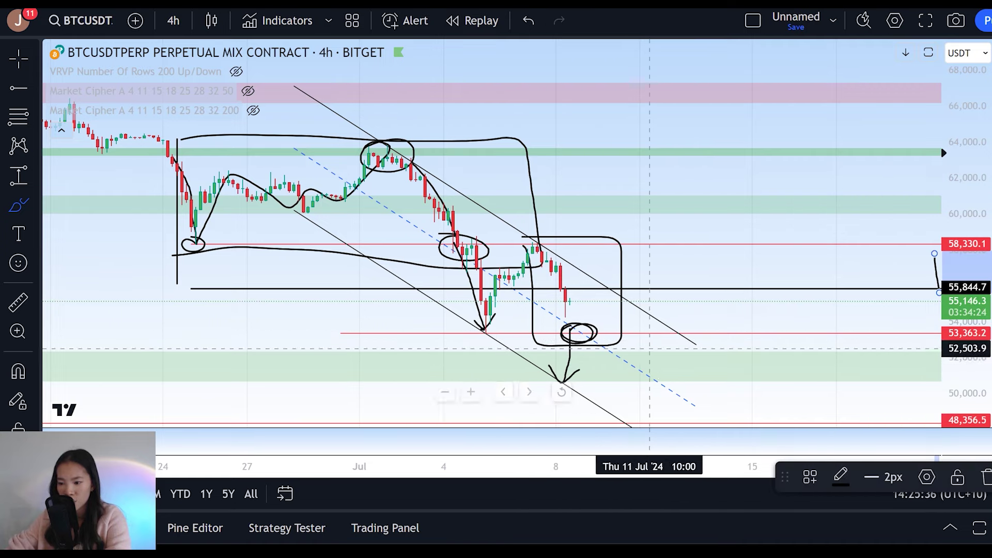
Undo the brush strokes on the 4h chart and delete the remaining vertical stroke beside the late June drop.
key("ctrl+z")
key("ctrl+z")
key("ctrl+z")
key("ctrl+z")
key("ctrl+z")
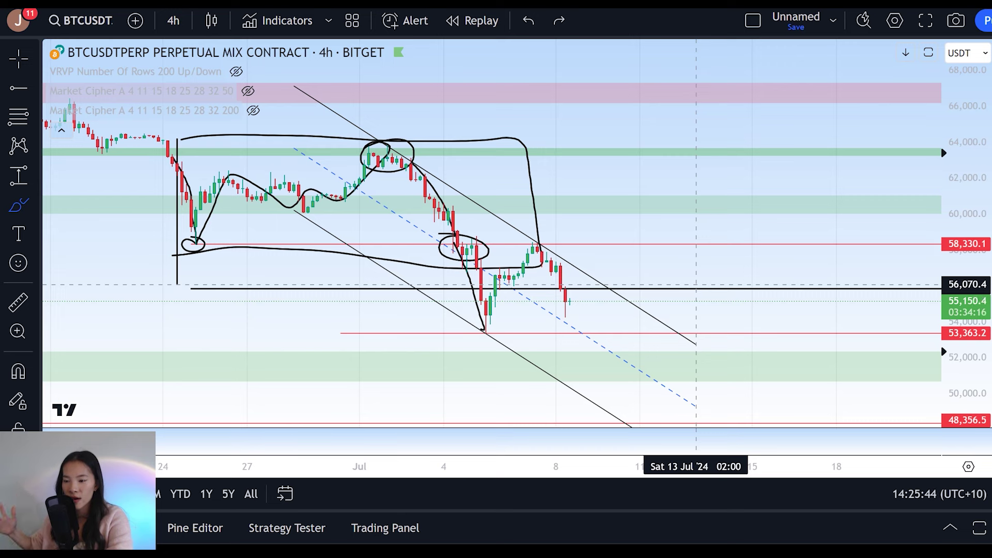
key("ctrl")
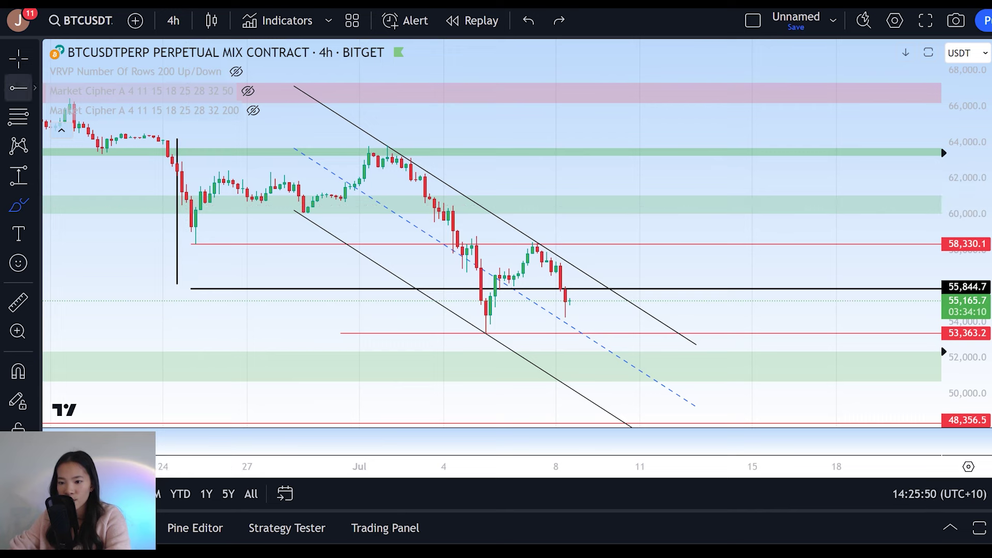
left_click(176, 233)
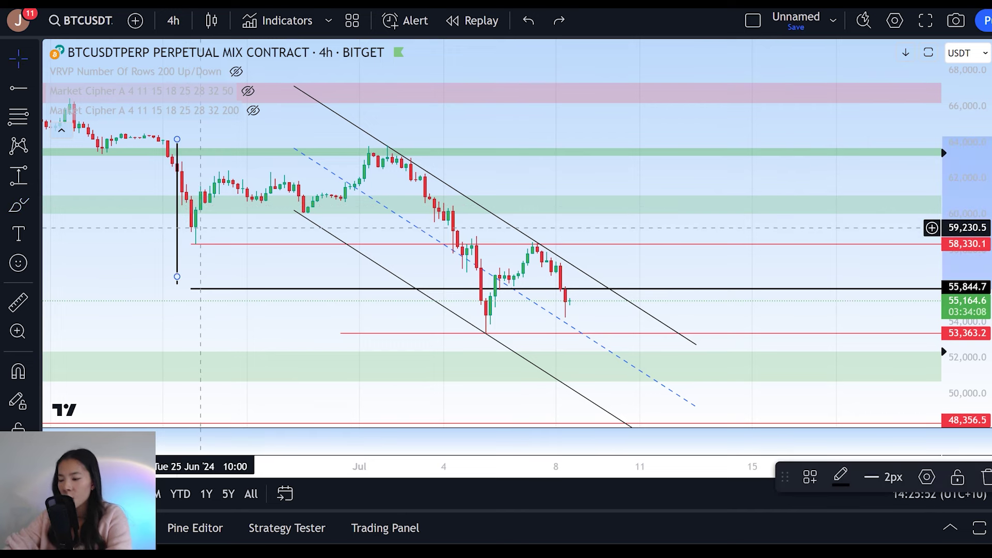
key("Delete")
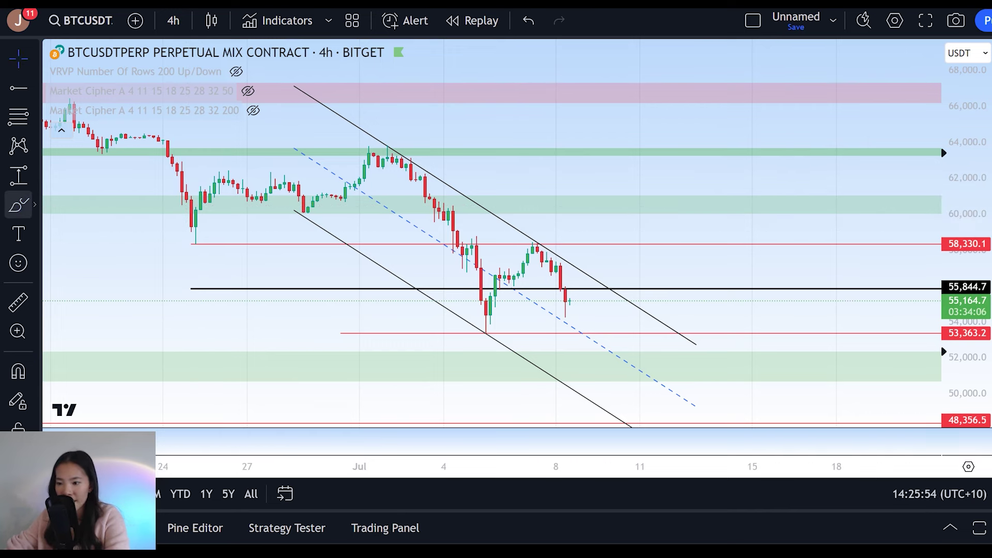
Brush a line from the latest candle up through the channel's upper line and an ellipse around the 55,844.7 line.
left_click(18, 205)
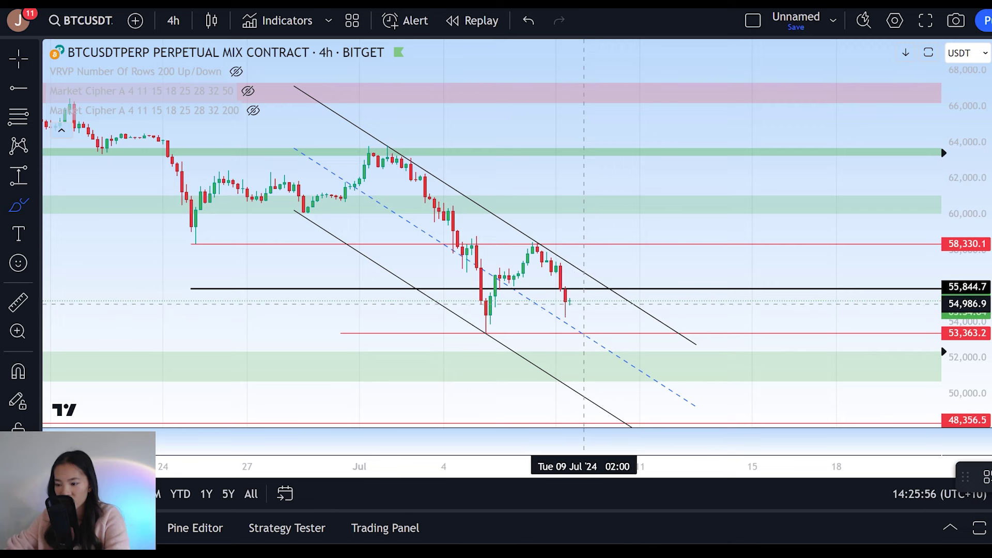
left_click_drag(565, 307, 593, 269)
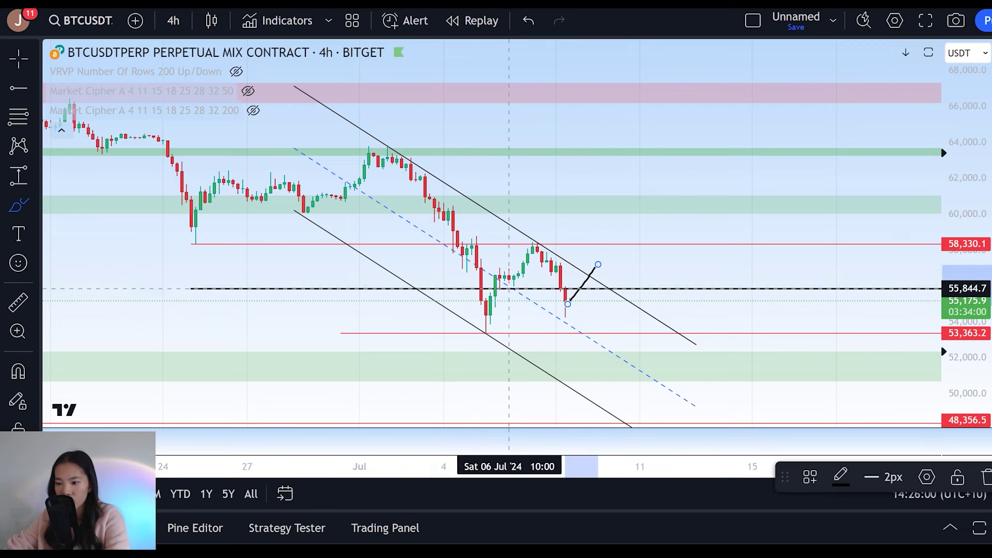
mouse_move(476, 283)
left_mouse_down()
mouse_move(520, 296)
mouse_move(628, 288)
mouse_move(486, 283)
left_mouse_up()
Compare the circled July candles on the daily BINANCE chart with the 4h BITGET chart, ending on the 4h chart.
key("ctrl+Tab")
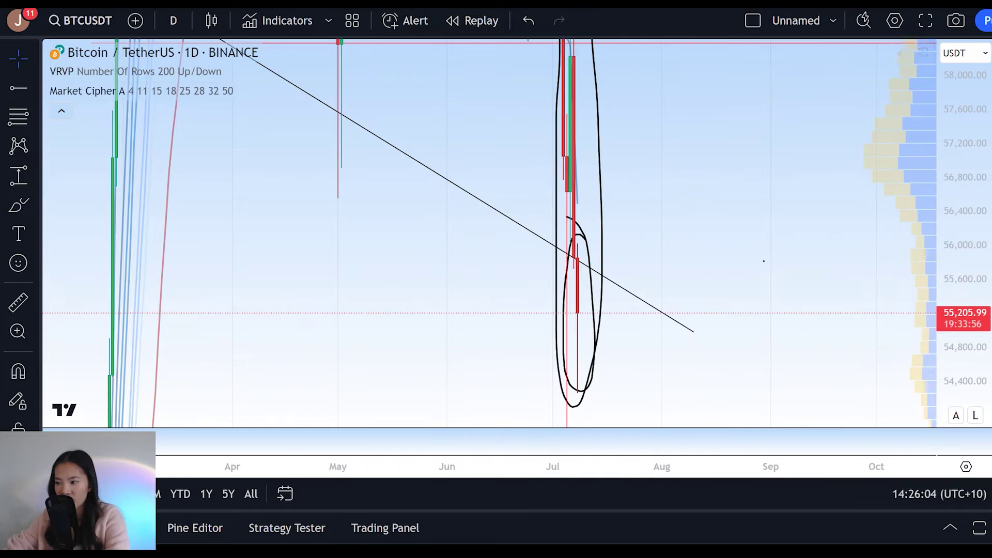
key("ctrl+Tab")
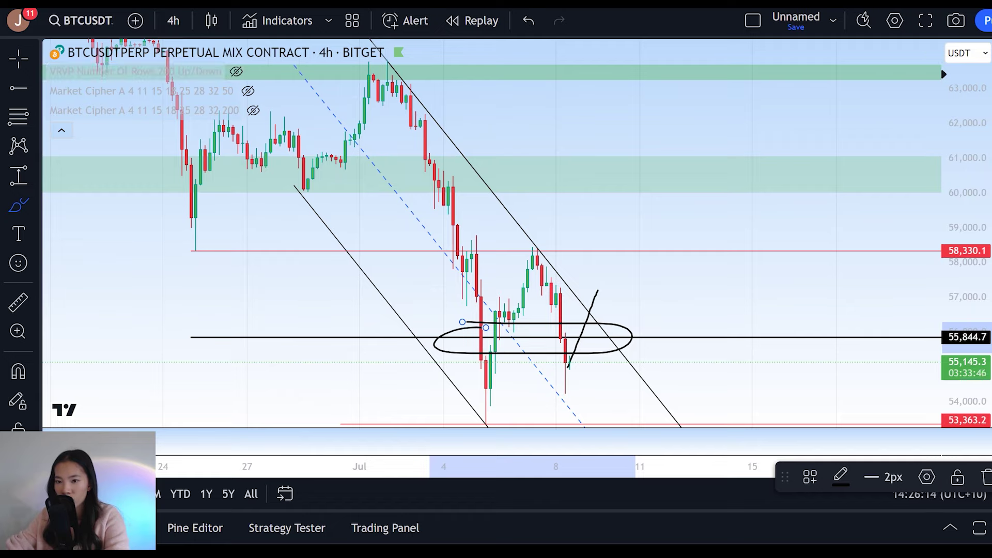
key("ctrl+Tab")
key("ctrl+Tab")
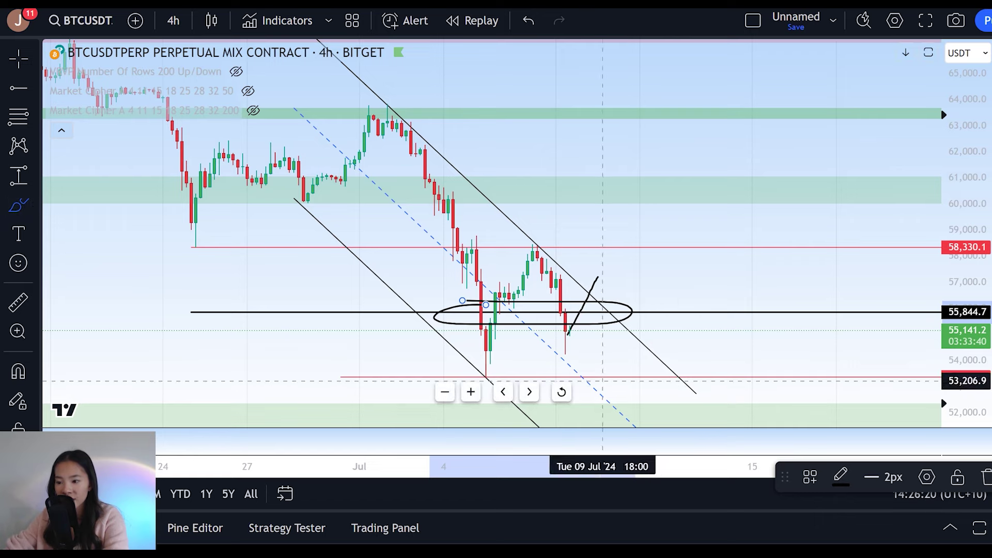
Try a brushed circle around the 53,363.2 line at the channel's midline and a curved top on the rising stroke, undoing both.
left_click_drag(584, 371, 588, 365)
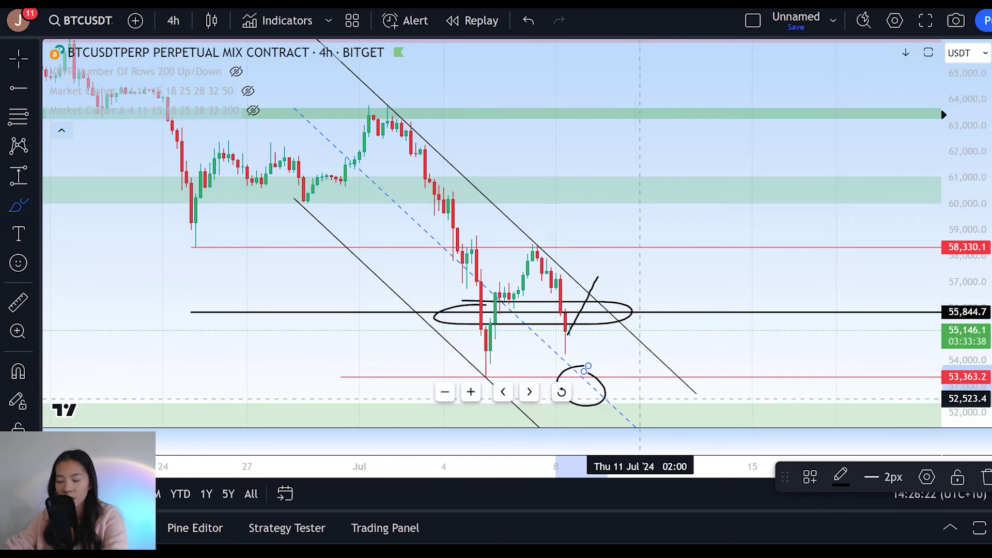
key("ctrl+z")
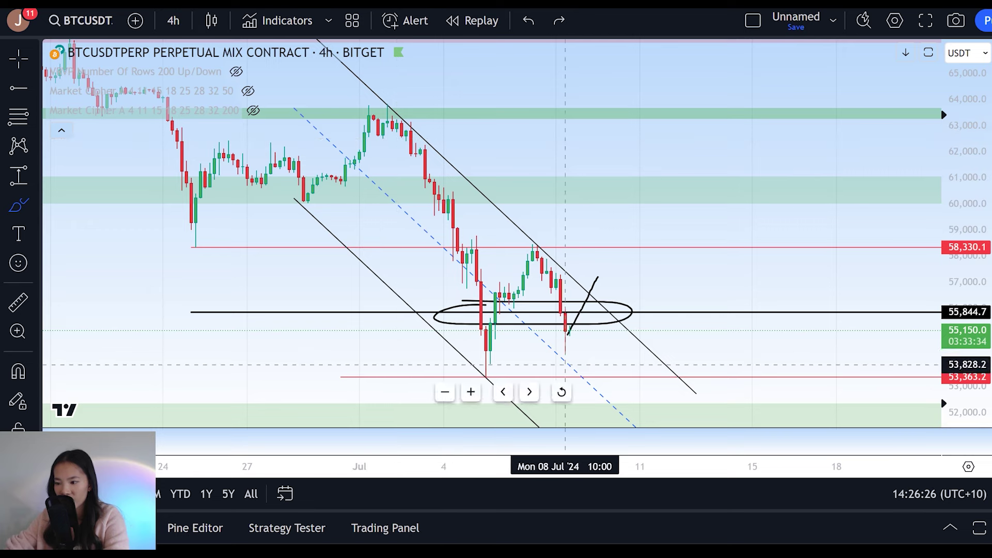
left_click_drag(598, 274, 620, 292)
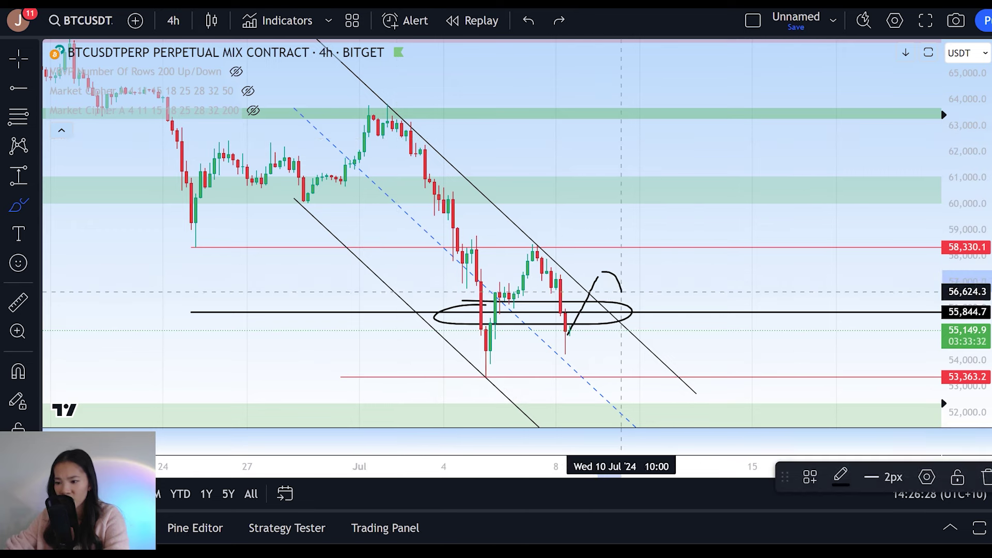
key("ctrl+z")
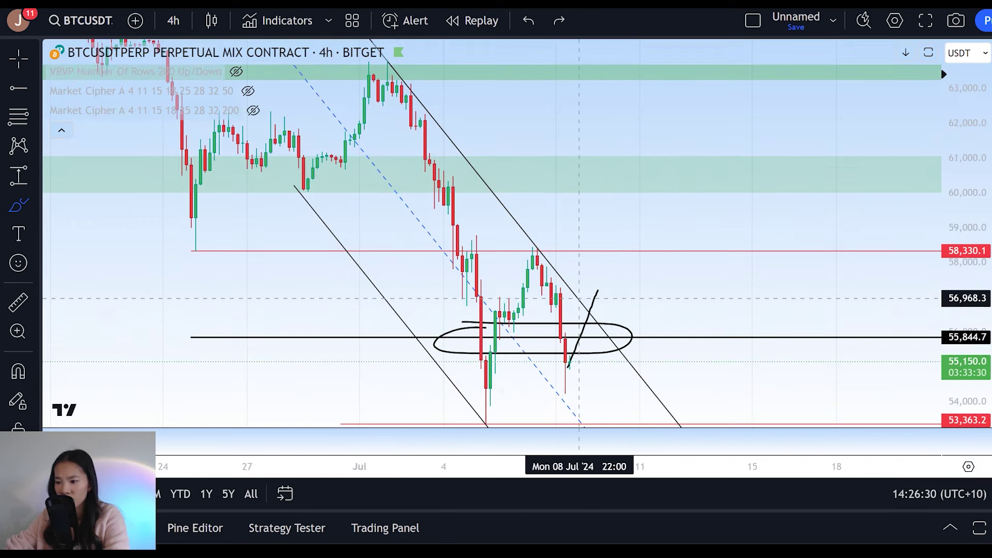
Try a brushed path rising out of the channel to a circled area above the 58,330.1 line, and undo it.
mouse_move(593, 314)
left_mouse_down()
mouse_move(627, 202)
mouse_move(593, 212)
mouse_move(682, 253)
left_mouse_up()
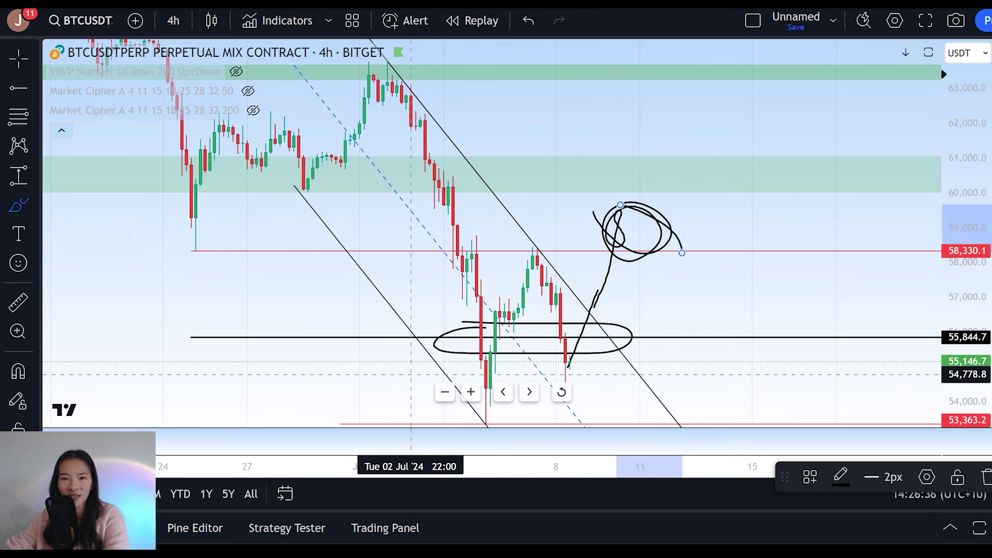
key("ctrl+z")
key("ctrl+z")
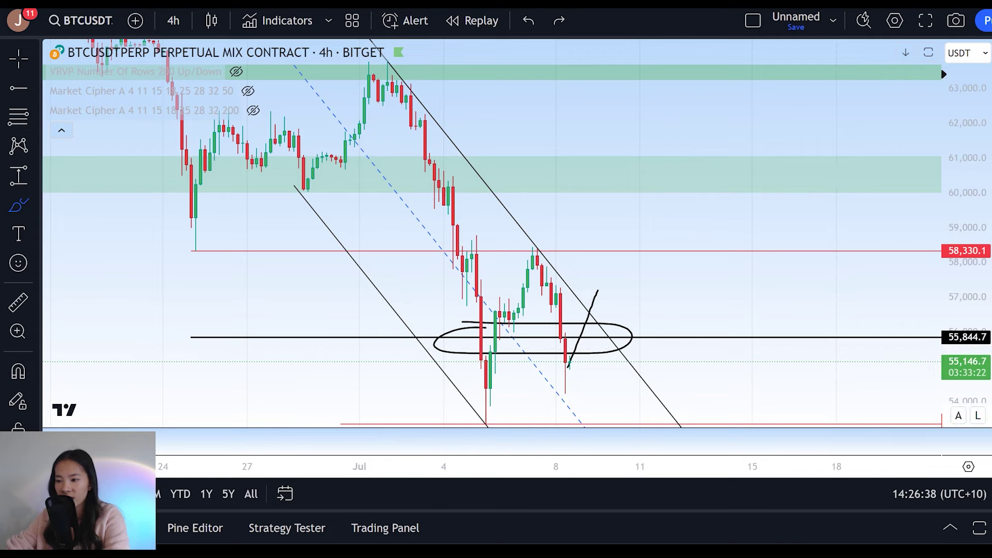
key("ctrl+z")
Circle the channel's two July swing highs and two recent lows, and brush a rising path through the upper line to above 58,330.1.
left_click_drag(537, 239, 525, 241)
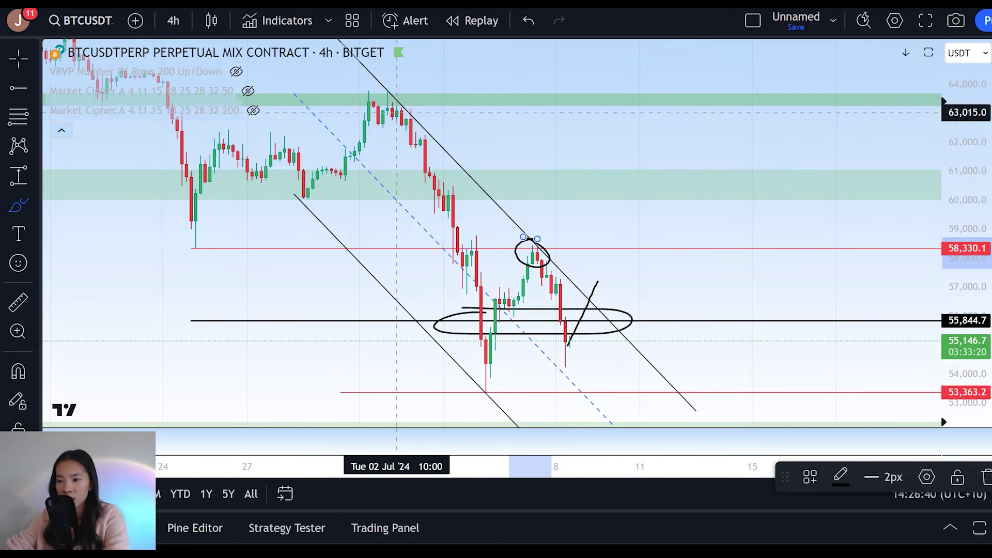
left_click_drag(397, 83, 384, 84)
mouse_move(574, 333)
left_mouse_down()
mouse_move(611, 262)
mouse_move(639, 236)
mouse_move(639, 212)
left_mouse_up()
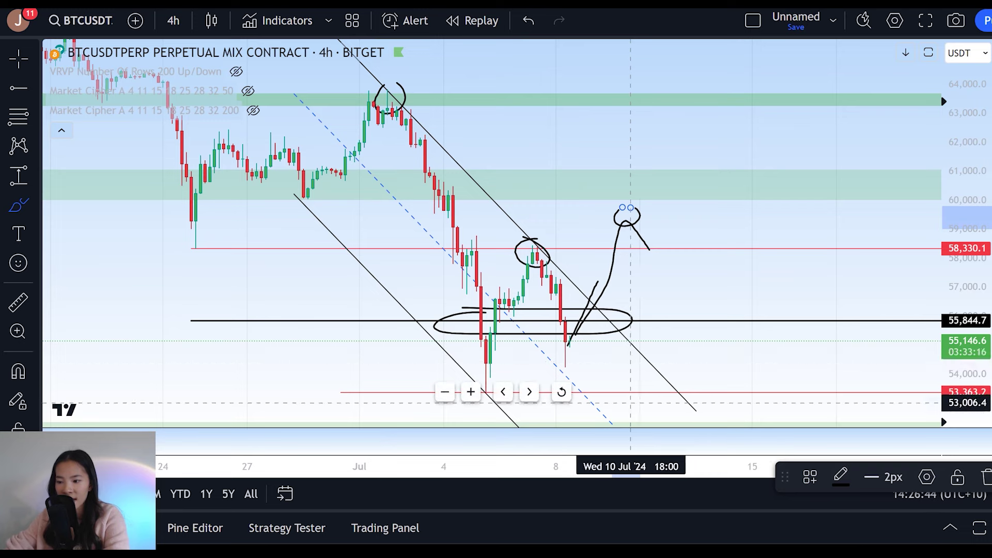
left_click_drag(491, 356, 490, 357)
mouse_move(556, 318)
left_mouse_down()
mouse_move(577, 336)
mouse_move(565, 331)
left_mouse_up()
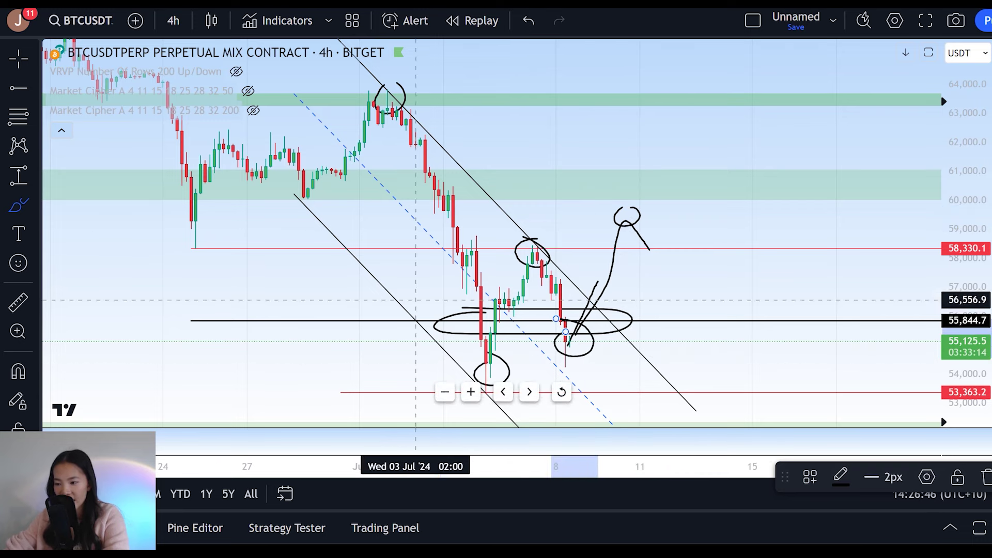
mouse_move(649, 248)
left_mouse_down()
mouse_move(665, 159)
mouse_move(728, 98)
mouse_move(779, 79)
left_mouse_up()
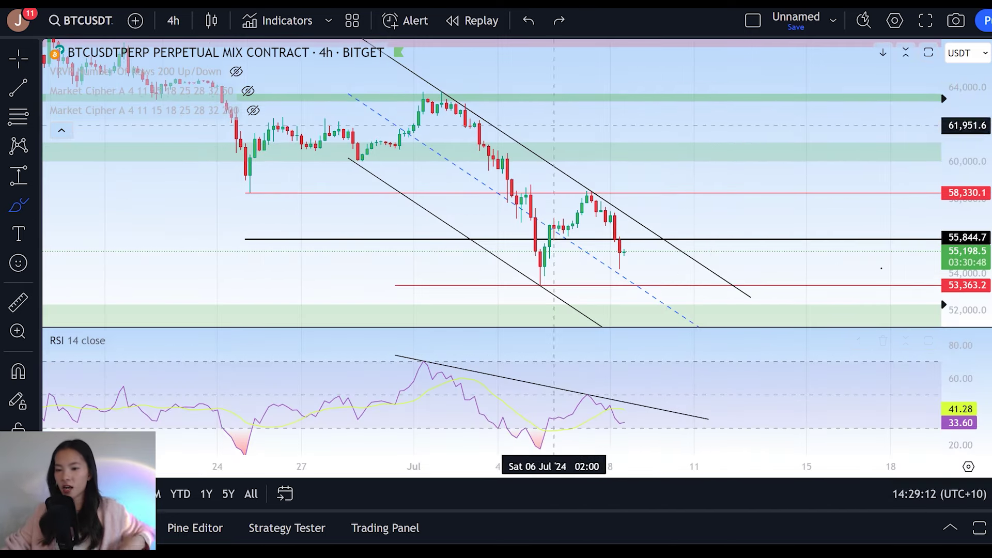
Brush over the RSI's July swings and add a rising arrow that breaks above its descending trendline.
mouse_move(375, 413)
left_mouse_down()
mouse_move(413, 375)
mouse_move(510, 429)
mouse_move(615, 421)
mouse_move(703, 382)
left_mouse_up()
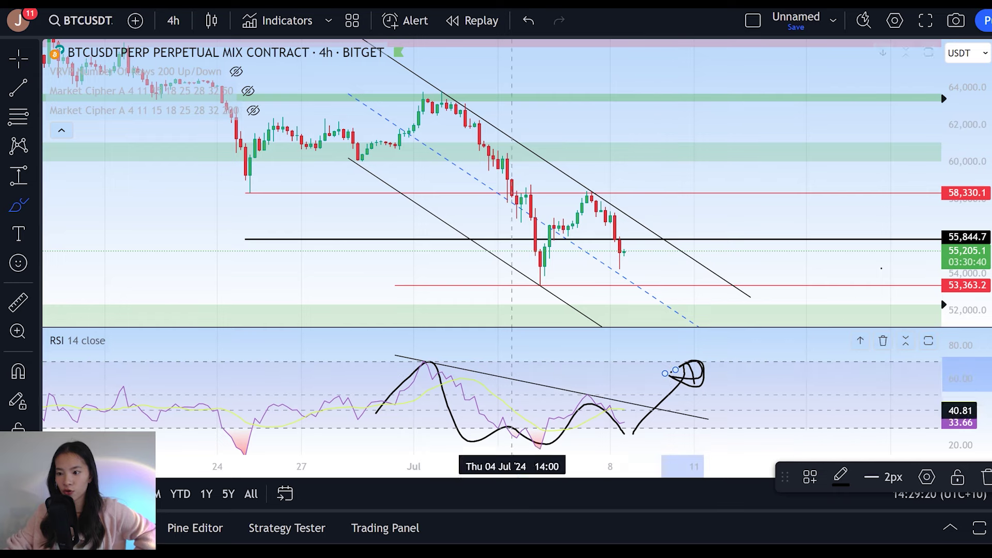
Brush over the 53,363.2 line, then circle the green zone beneath it and the area below 48,356.5 at the channel's lower line.
scroll(941, 305, "down", 2)
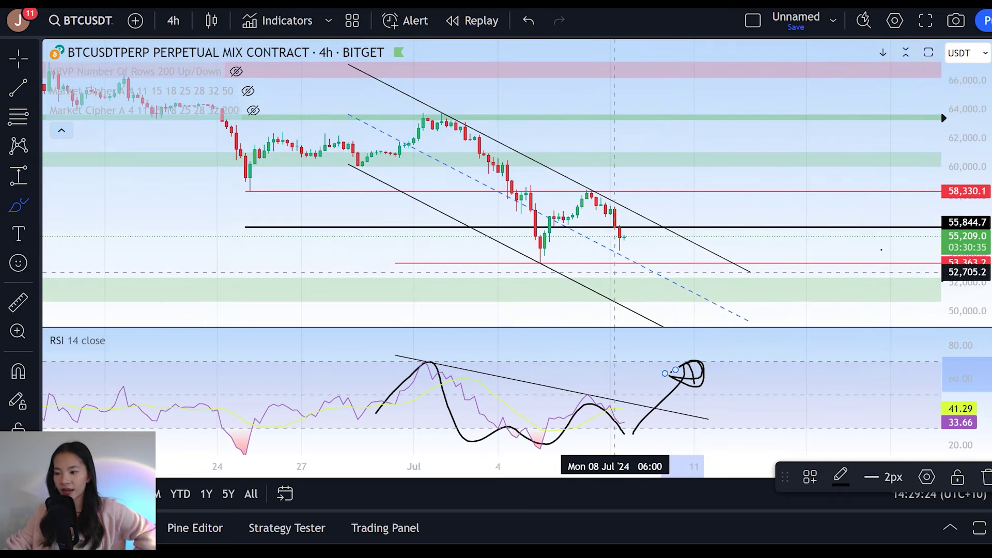
mouse_move(610, 265)
left_mouse_down()
mouse_move(623, 263)
mouse_move(609, 265)
left_mouse_up()
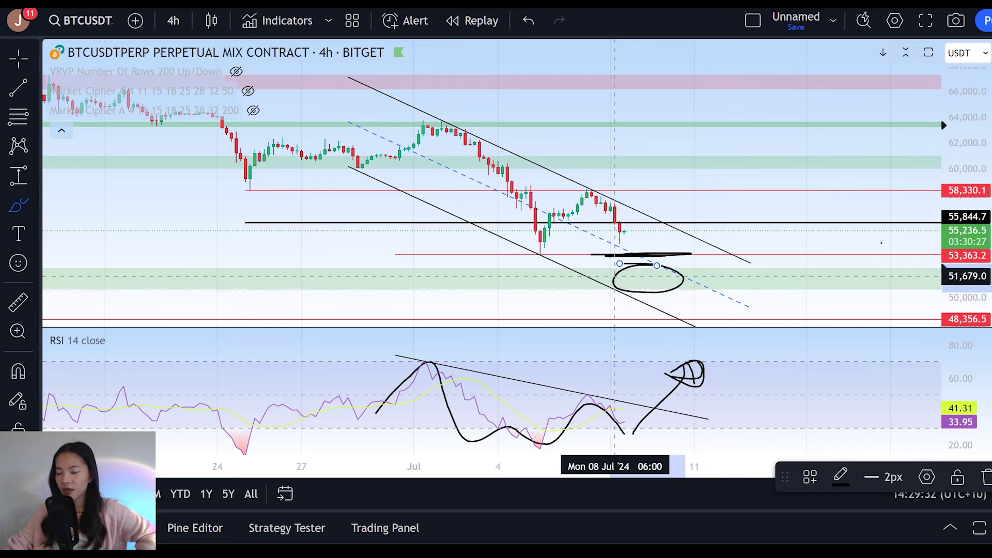
left_click_drag(966, 289, 965, 310)
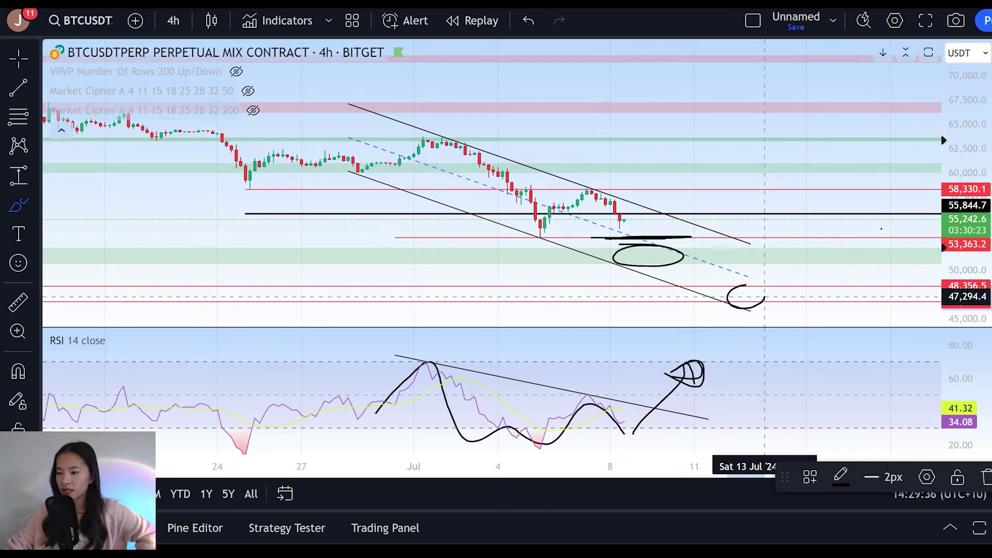
left_click_drag(765, 297, 748, 286)
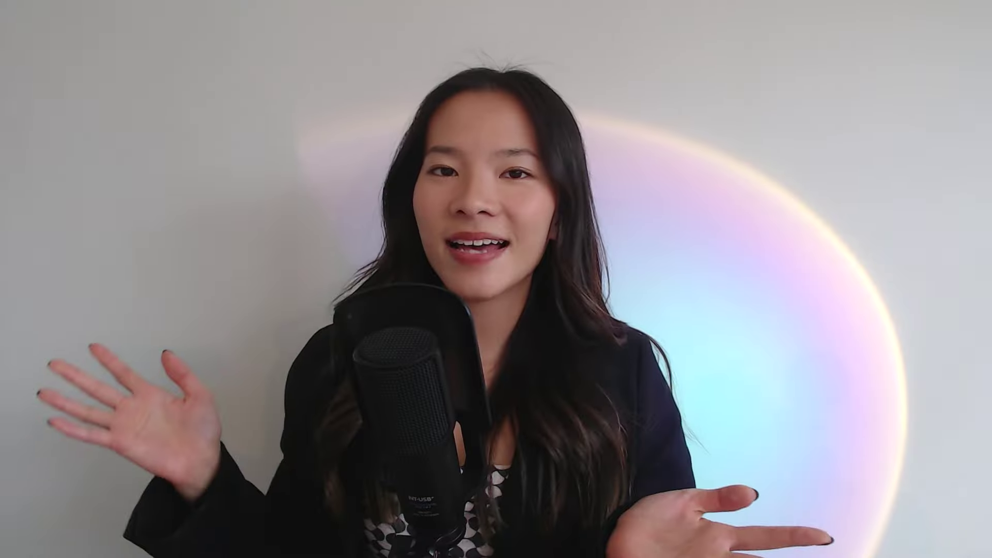